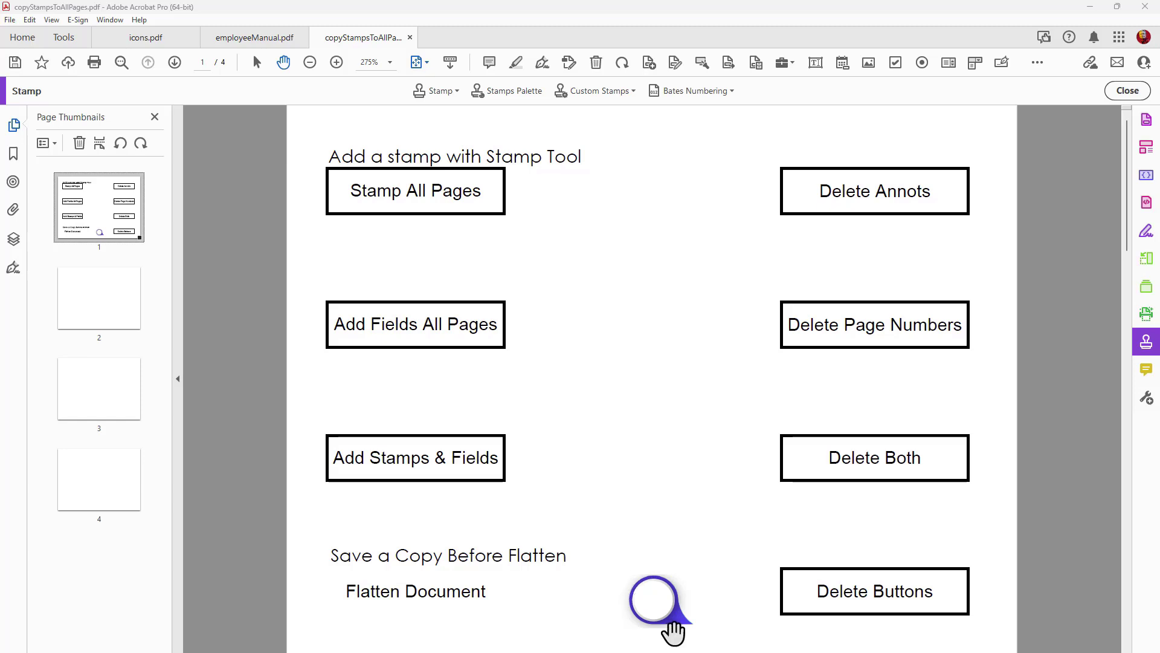
- Look through pages 2, 3 and 4 of the document and return to page 1
left_click(90, 308)
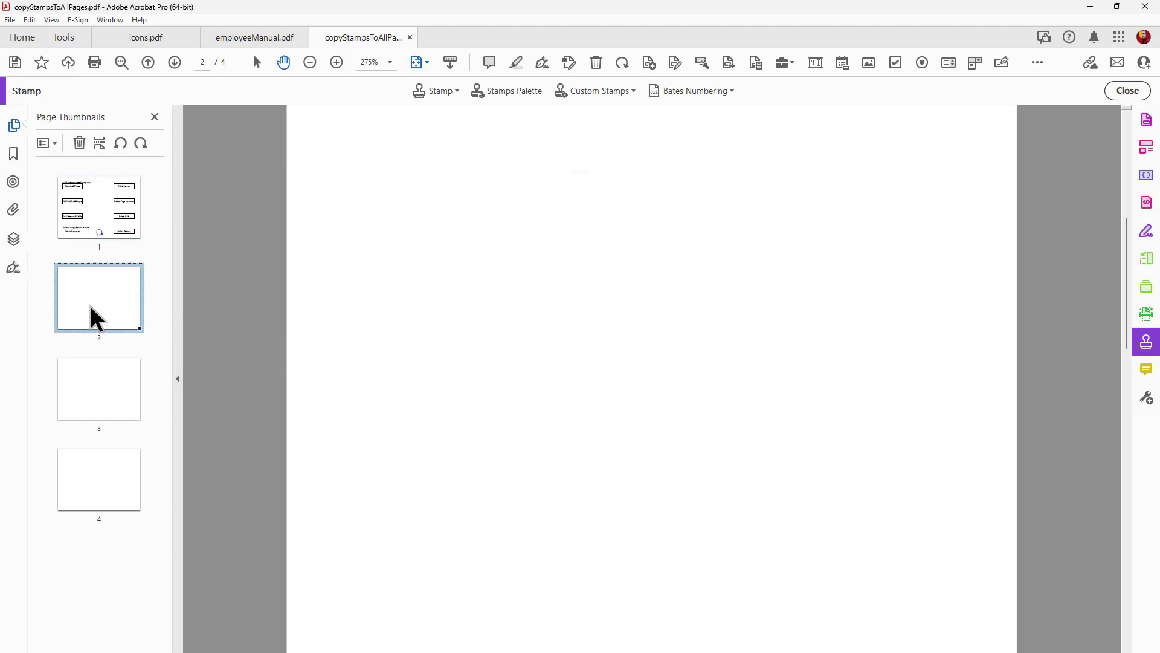
left_click(82, 385)
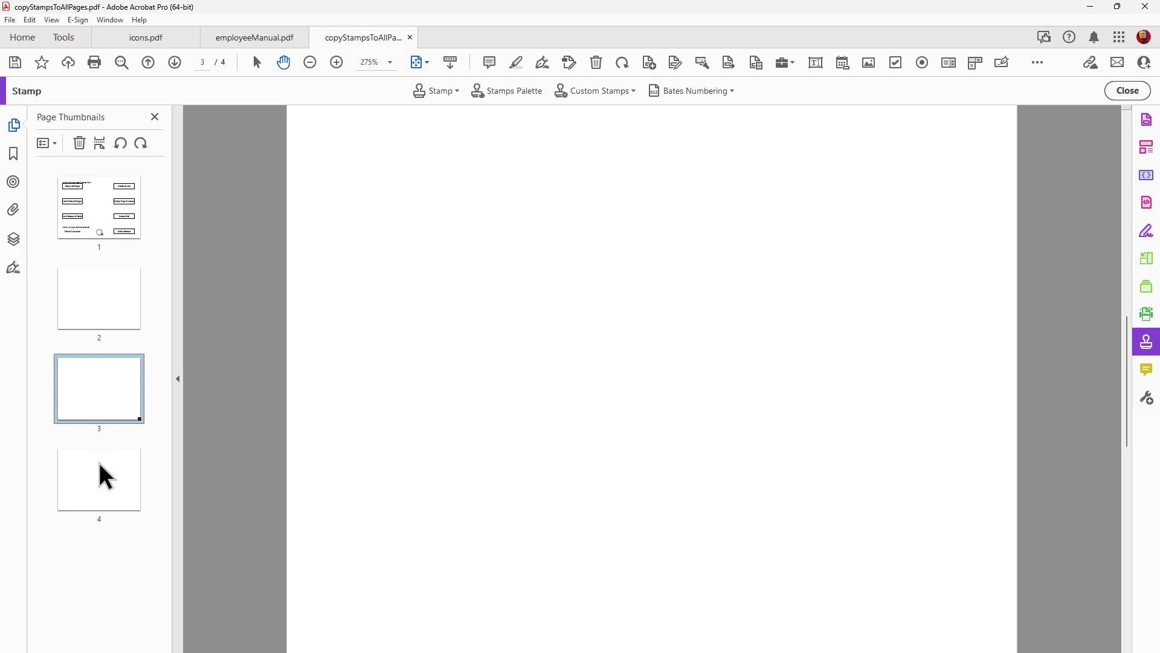
left_click(100, 463)
left_click(103, 368)
left_click(122, 310)
left_click(109, 190)
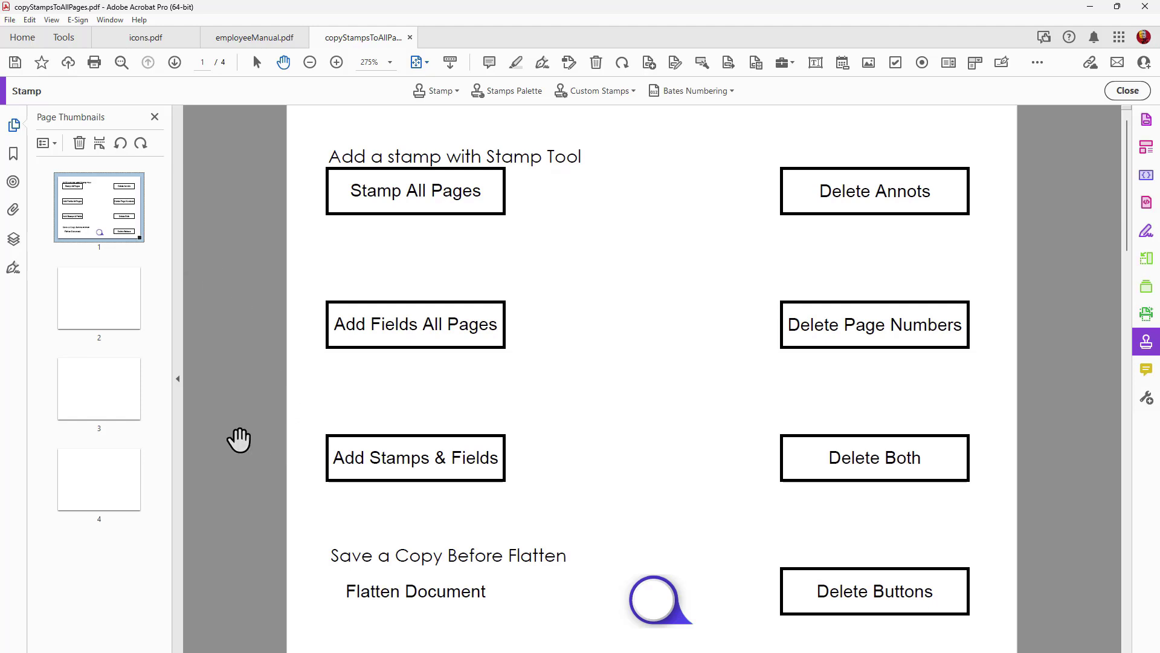
- Add stamps and page-number fields to every page with the document's form button, check the other pages and return to page 1
left_click(380, 463)
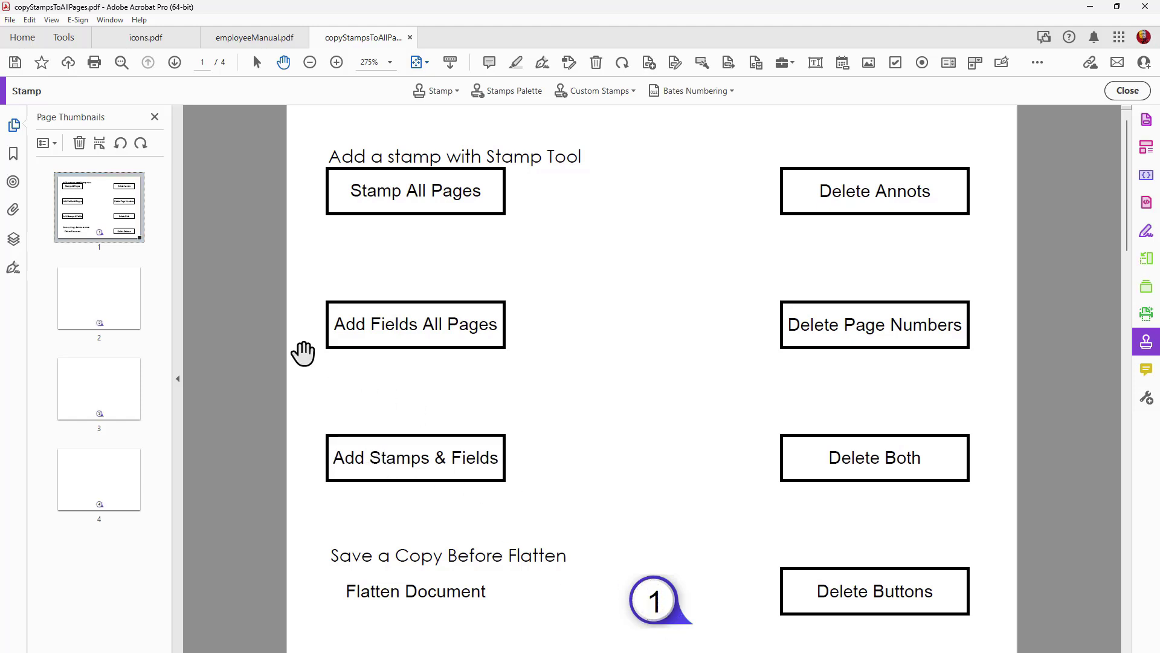
left_click(106, 304)
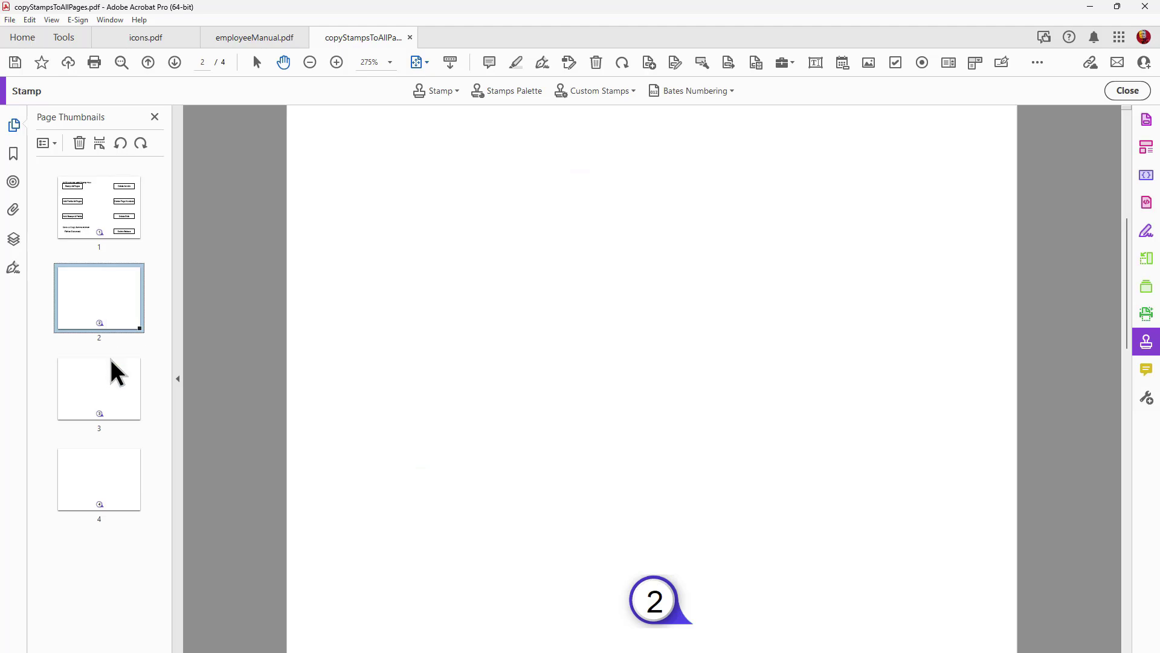
left_click(108, 383)
left_click(113, 470)
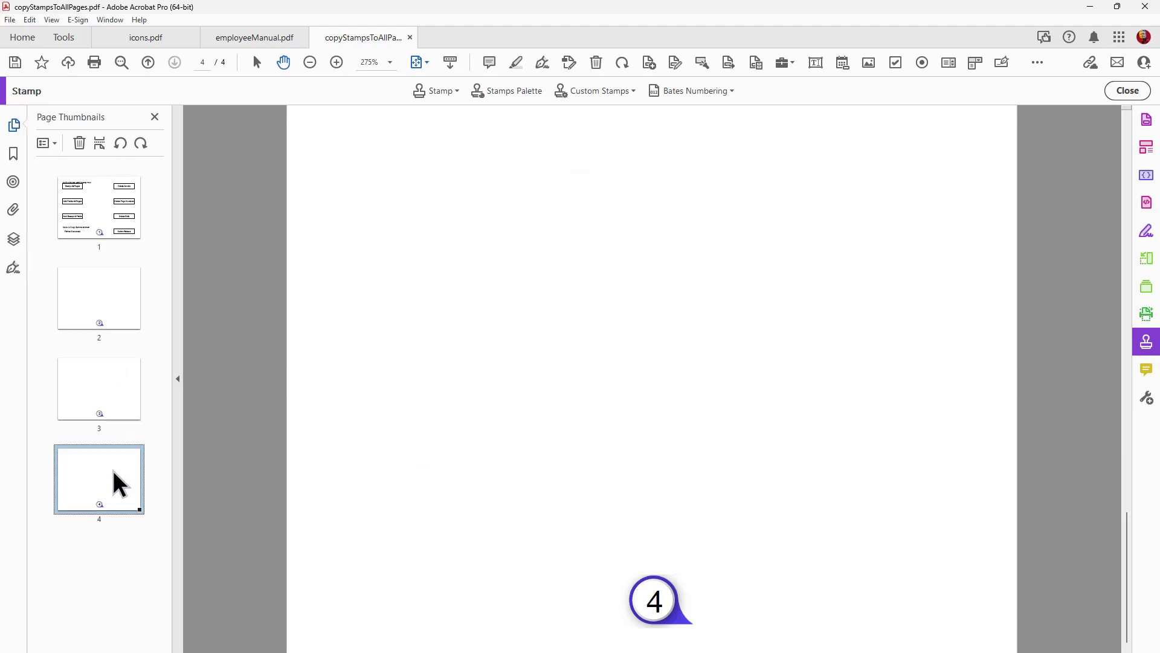
left_click(109, 394)
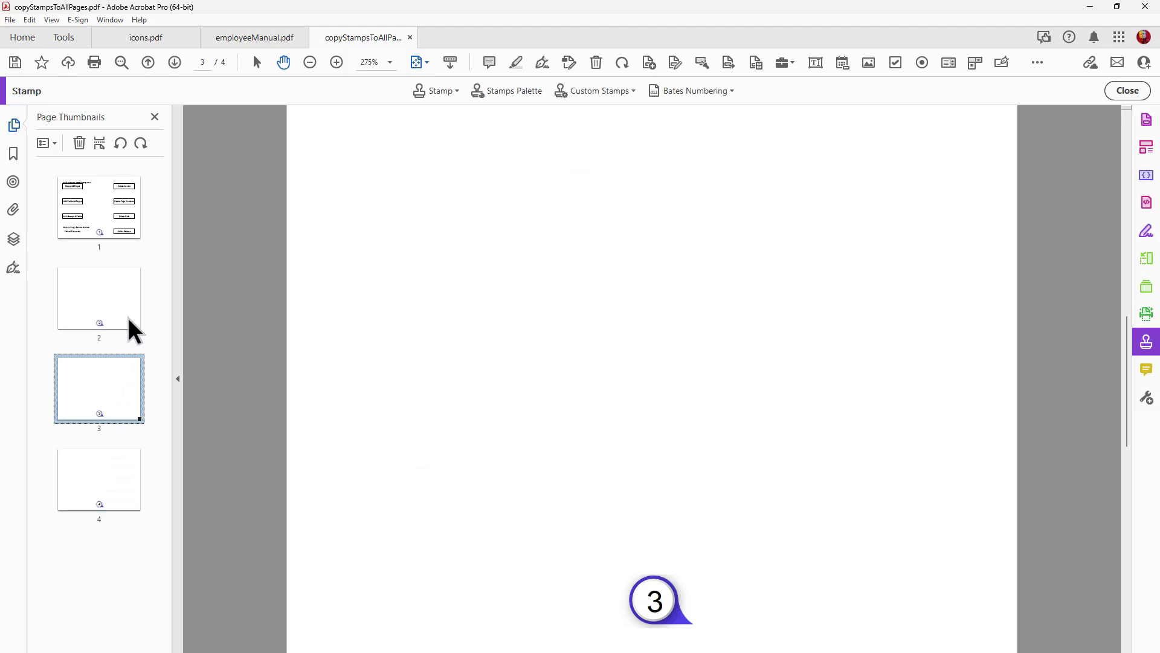
left_click(119, 298)
left_click(108, 219)
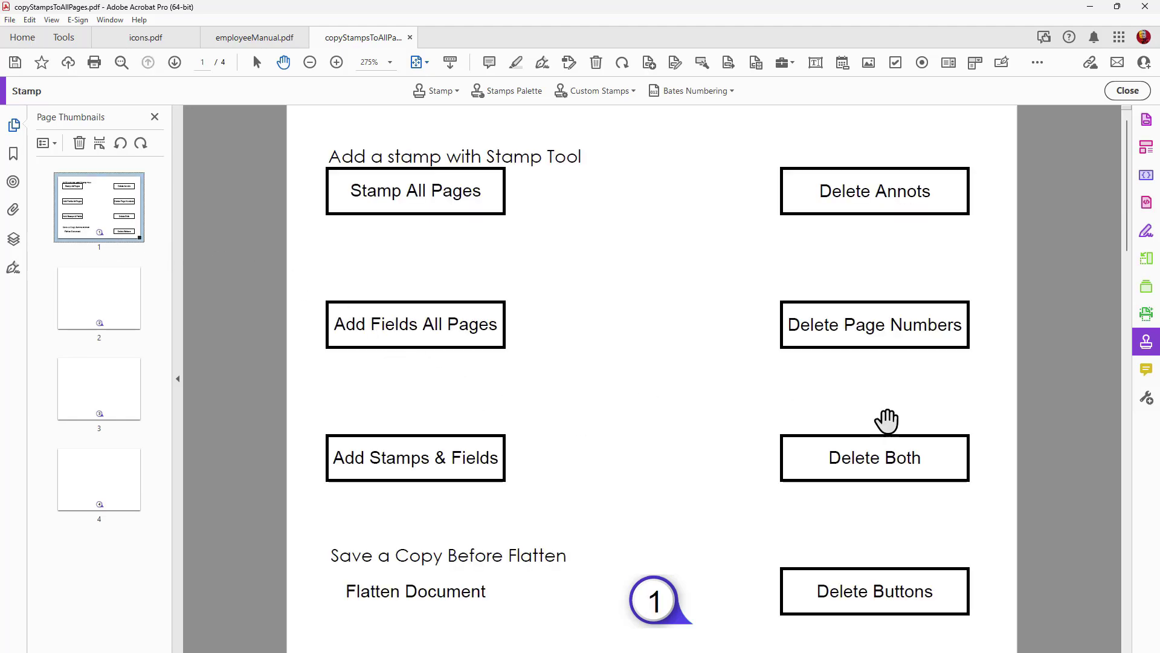
- Delete both the stamps and the page-number fields from all pages
left_click(896, 467)
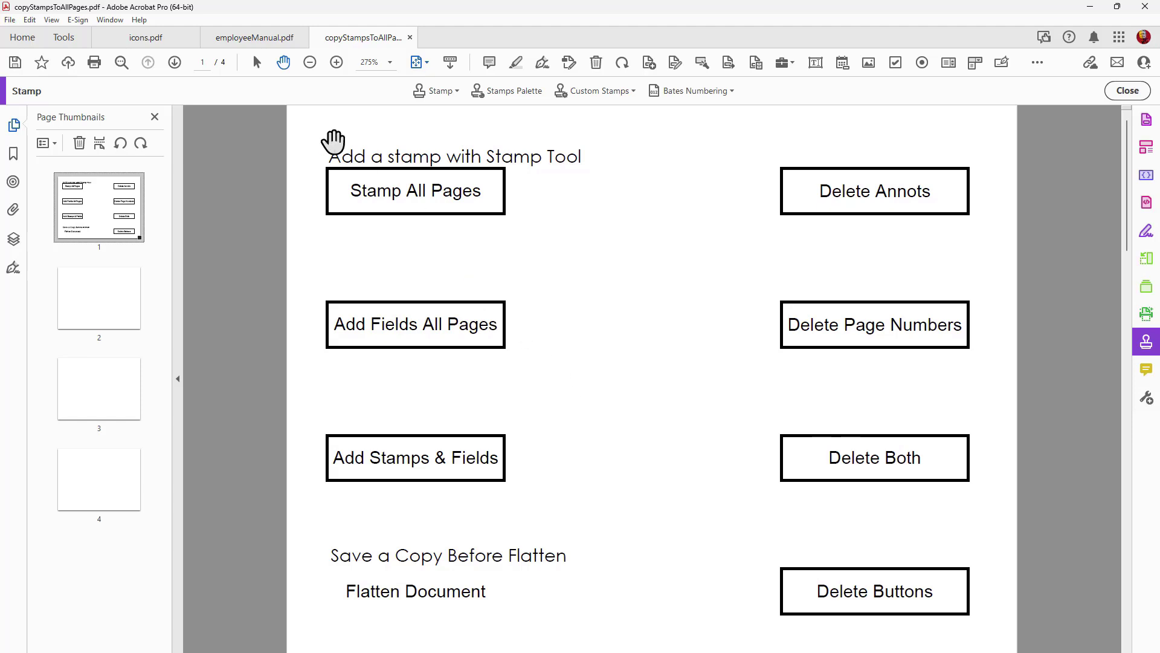
- Switch to icons.pdf, open the Stamp tools and view the available stamp categories
left_click(140, 40)
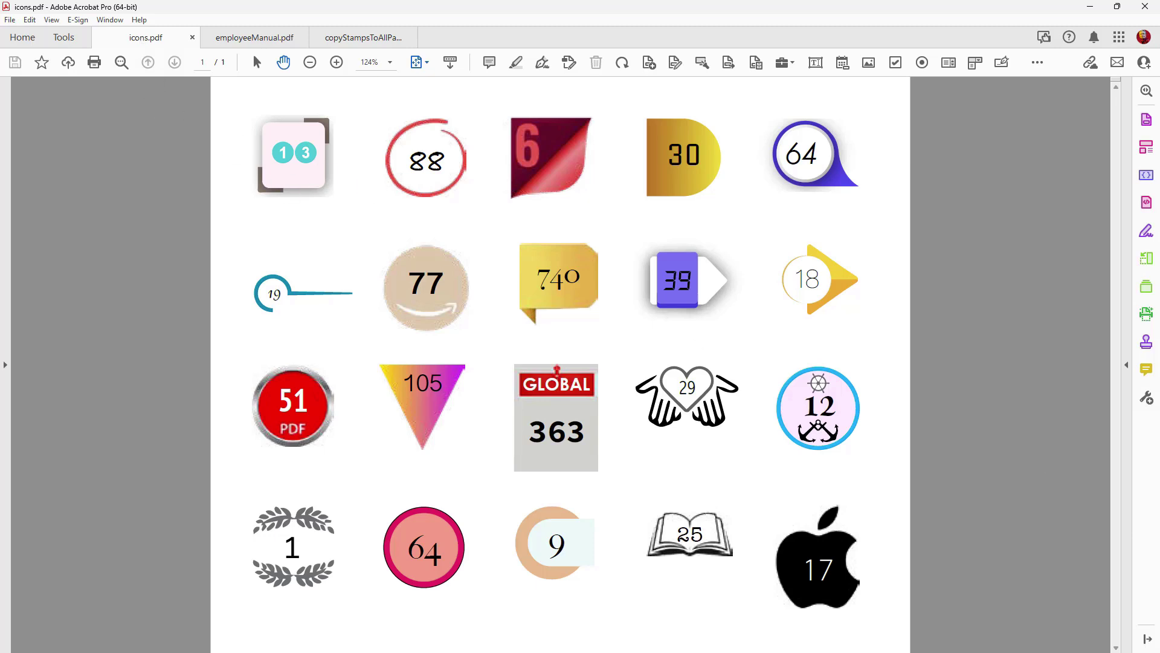
left_click(1147, 341)
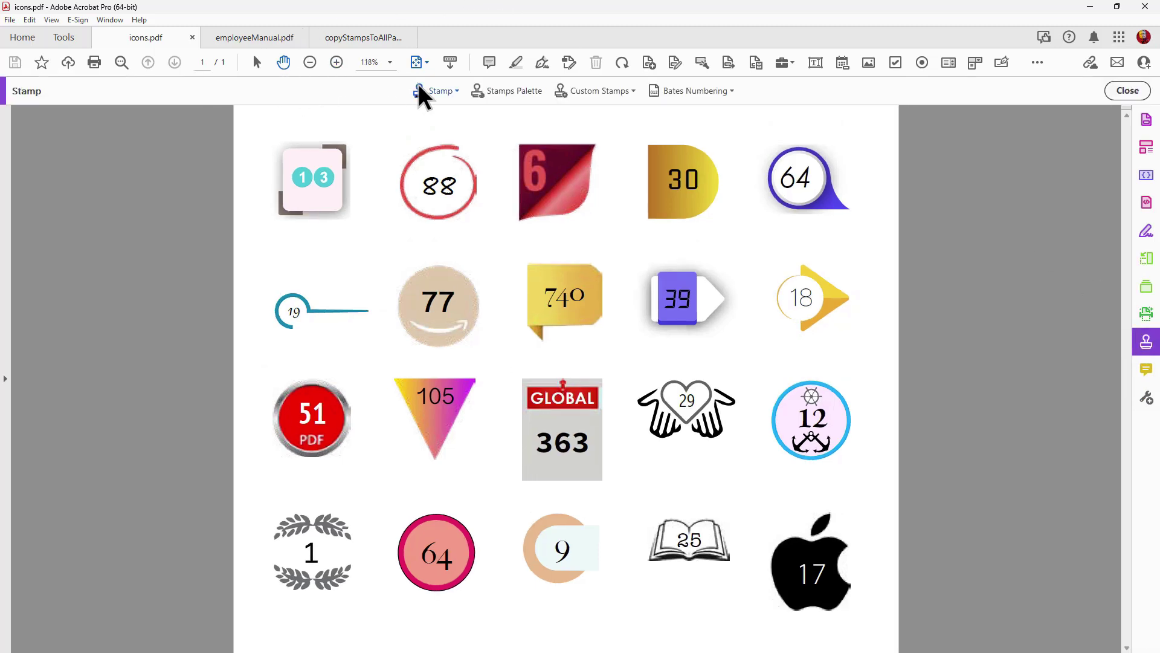
left_click(457, 90)
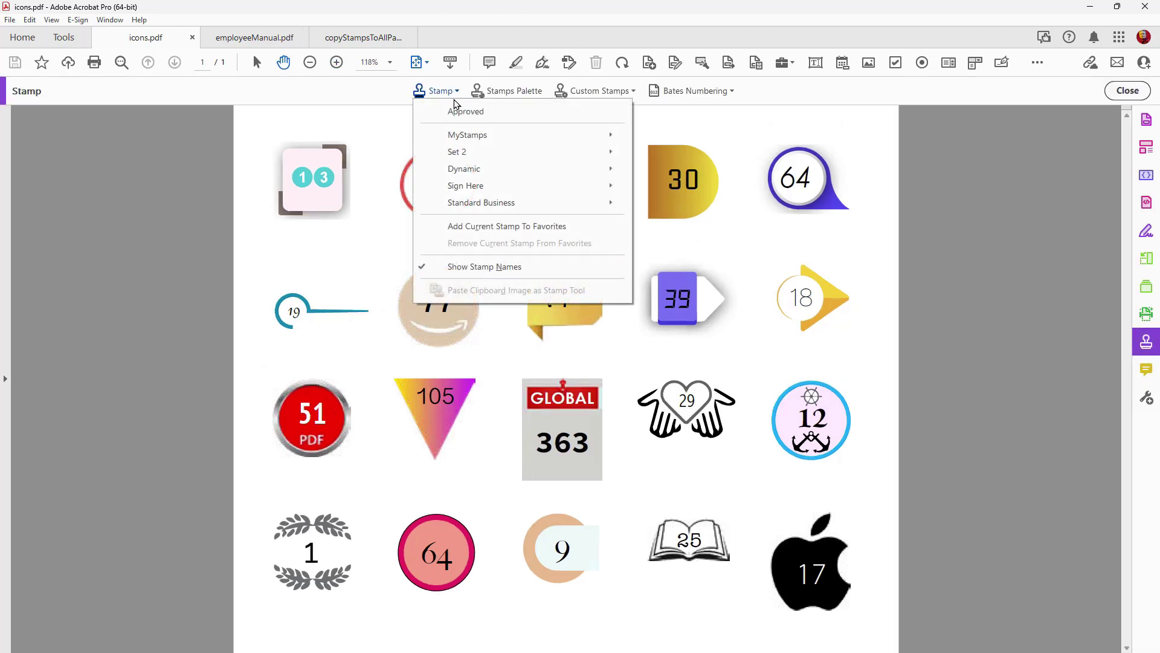
mouse_move(458, 151)
left_click(911, 340)
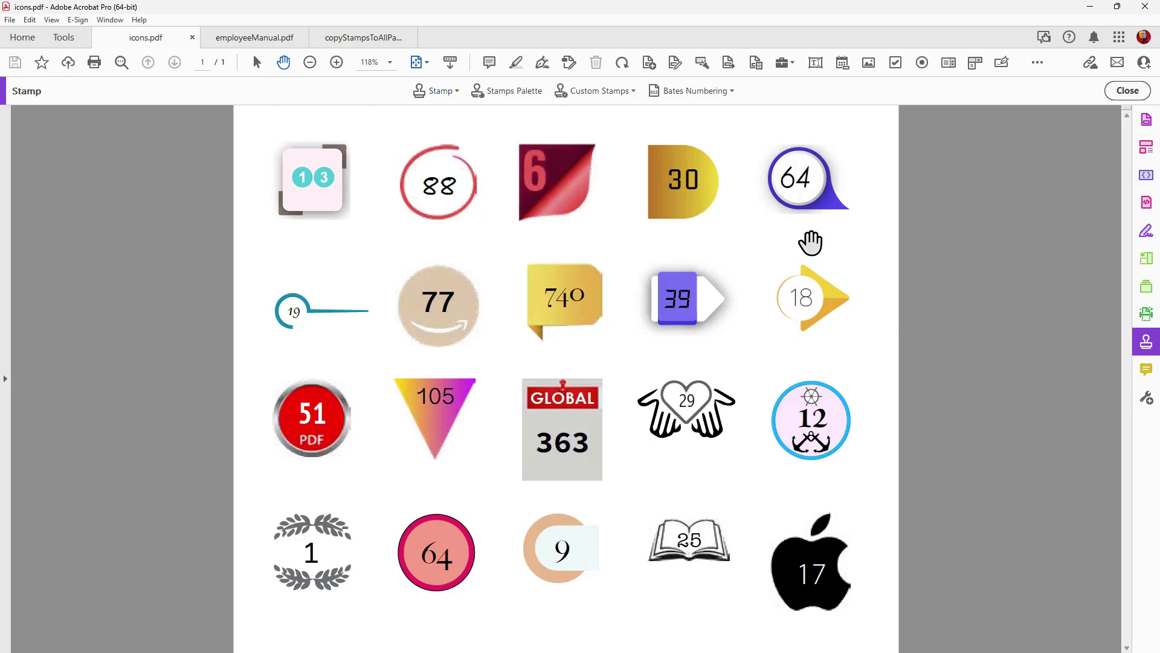
- Return to copyStampsToAllPages.pdf and place the circleRtFoot stamp from Set 2 near the bottom centre of page 1
left_click(343, 37)
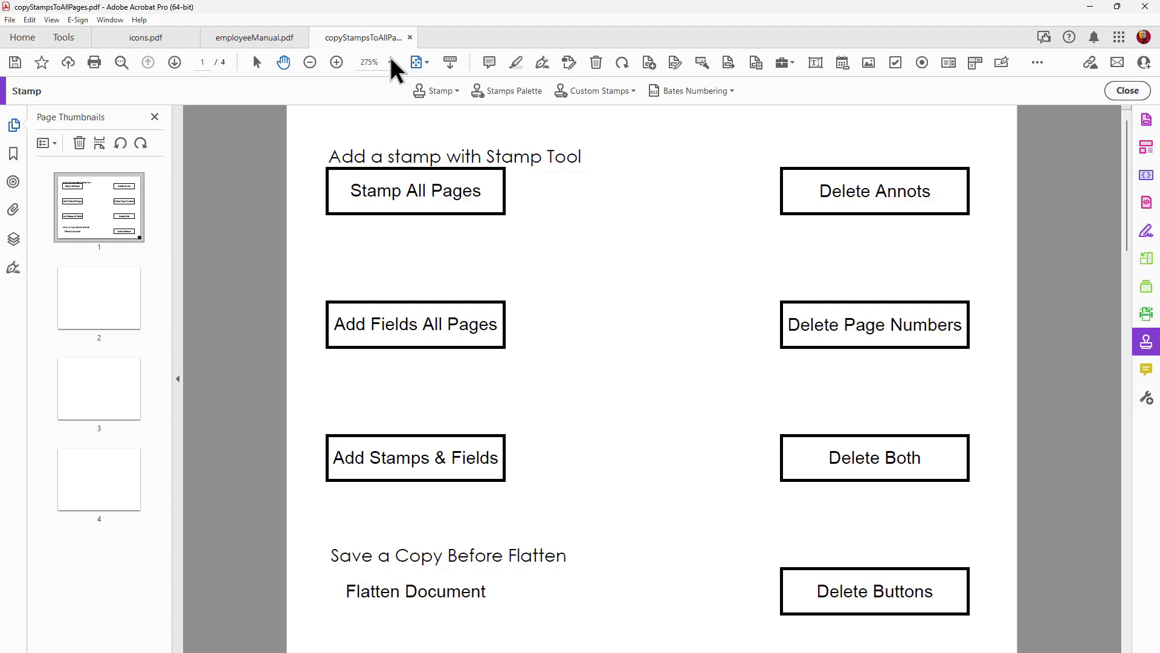
left_click(454, 90)
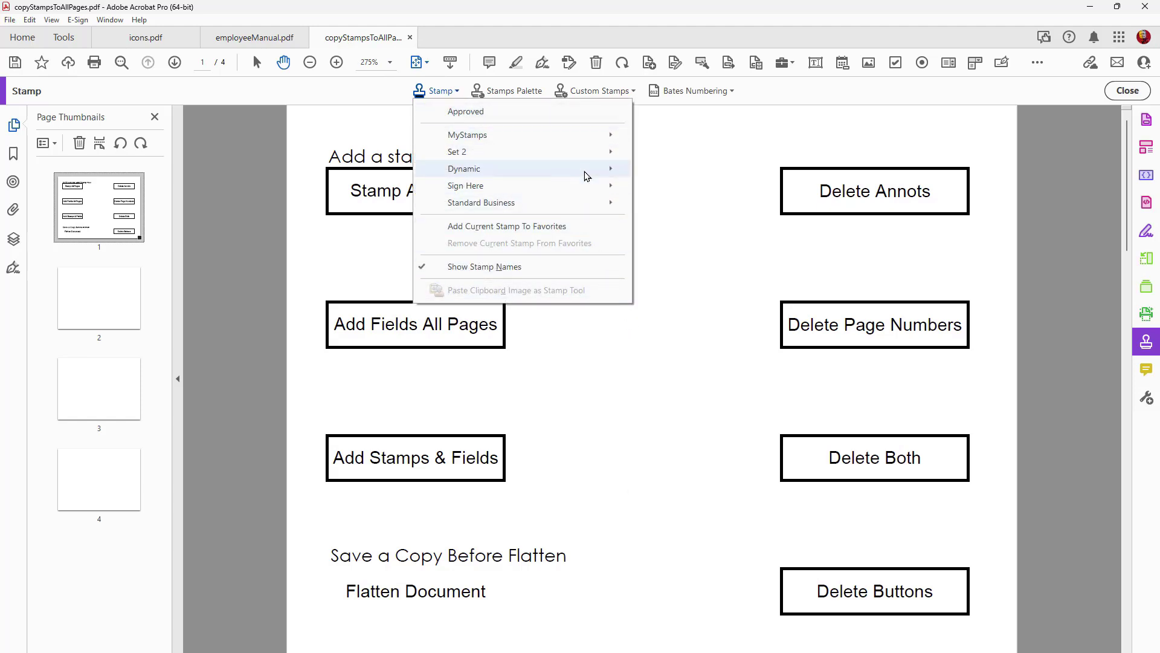
mouse_move(586, 183)
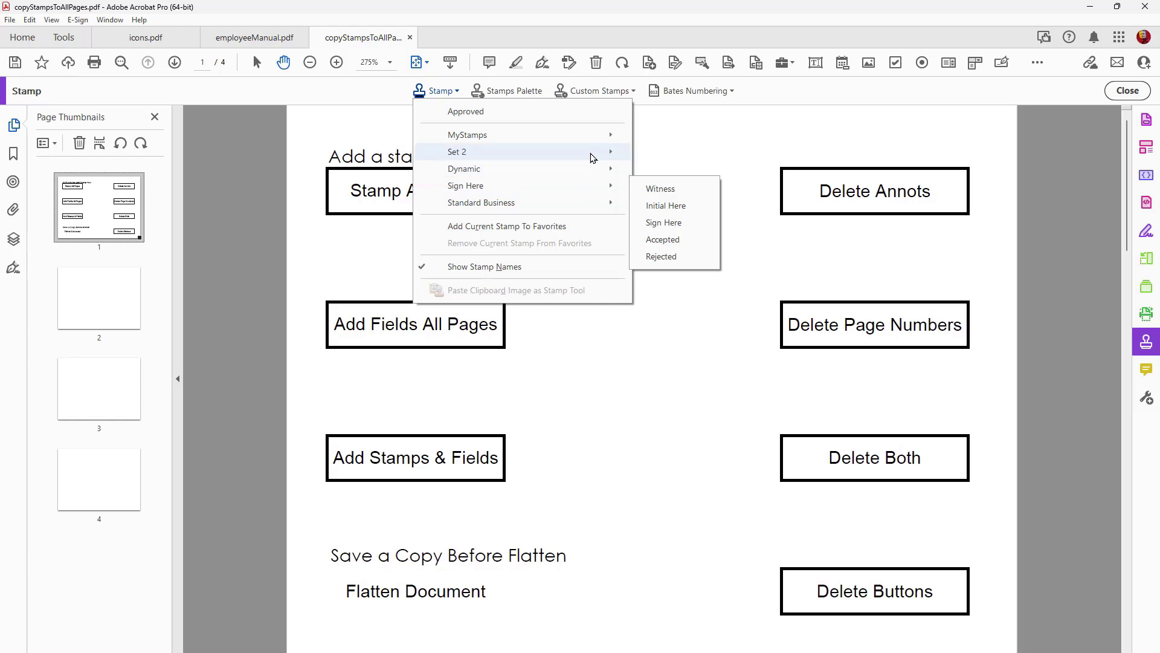
mouse_move(593, 154)
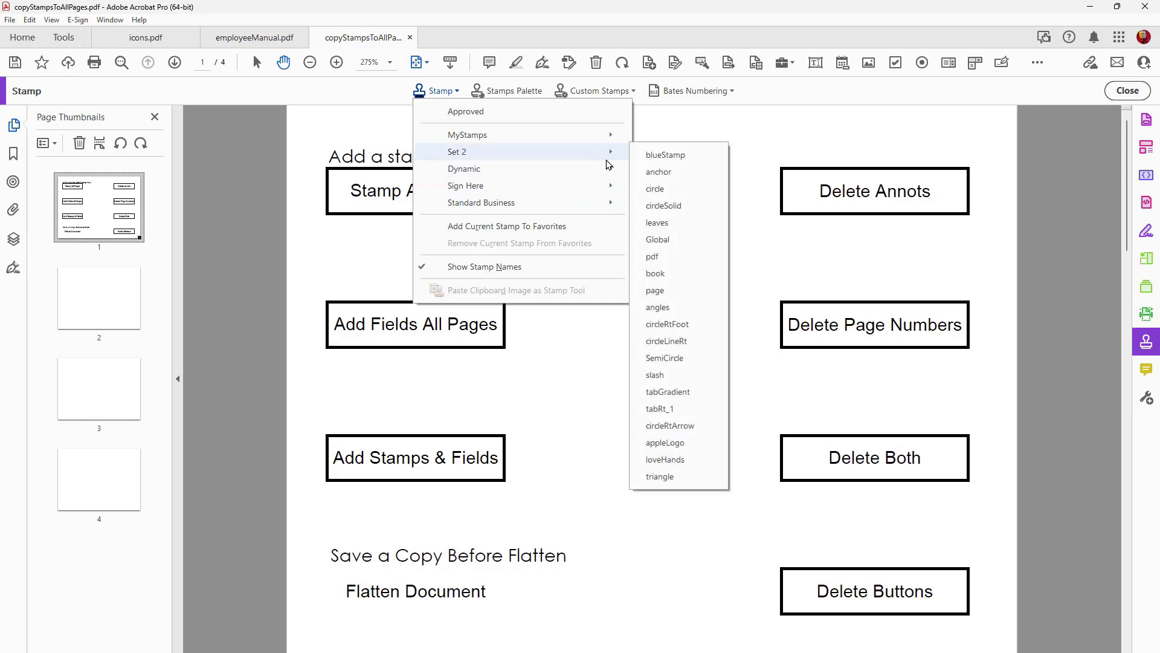
left_click(686, 332)
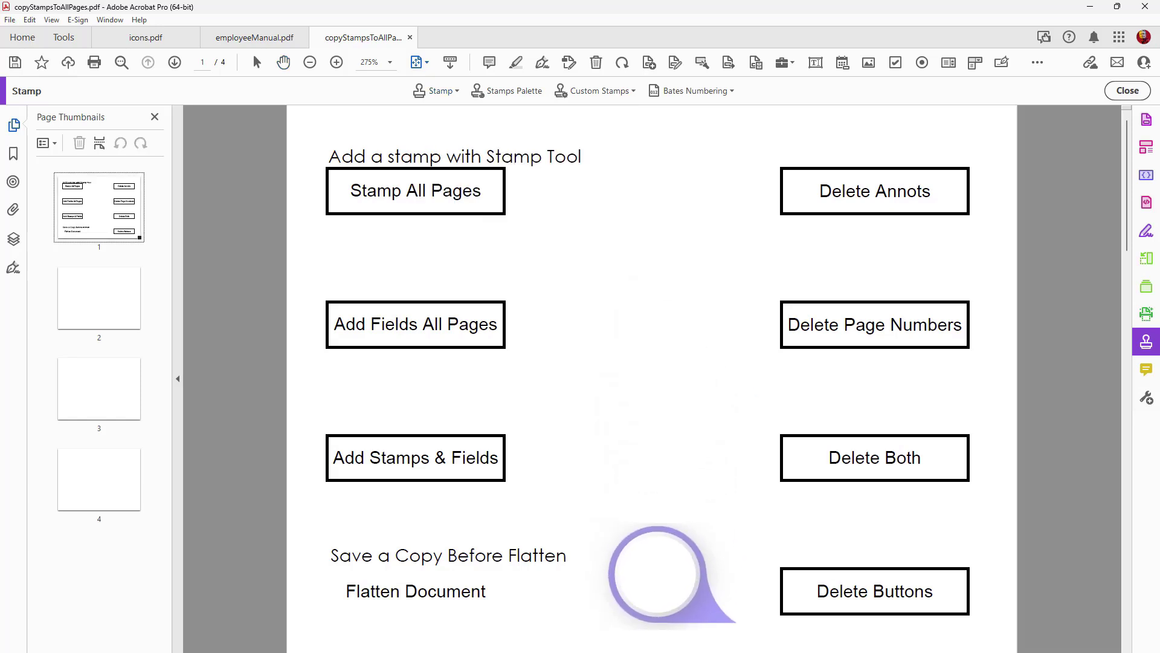
left_click(668, 577)
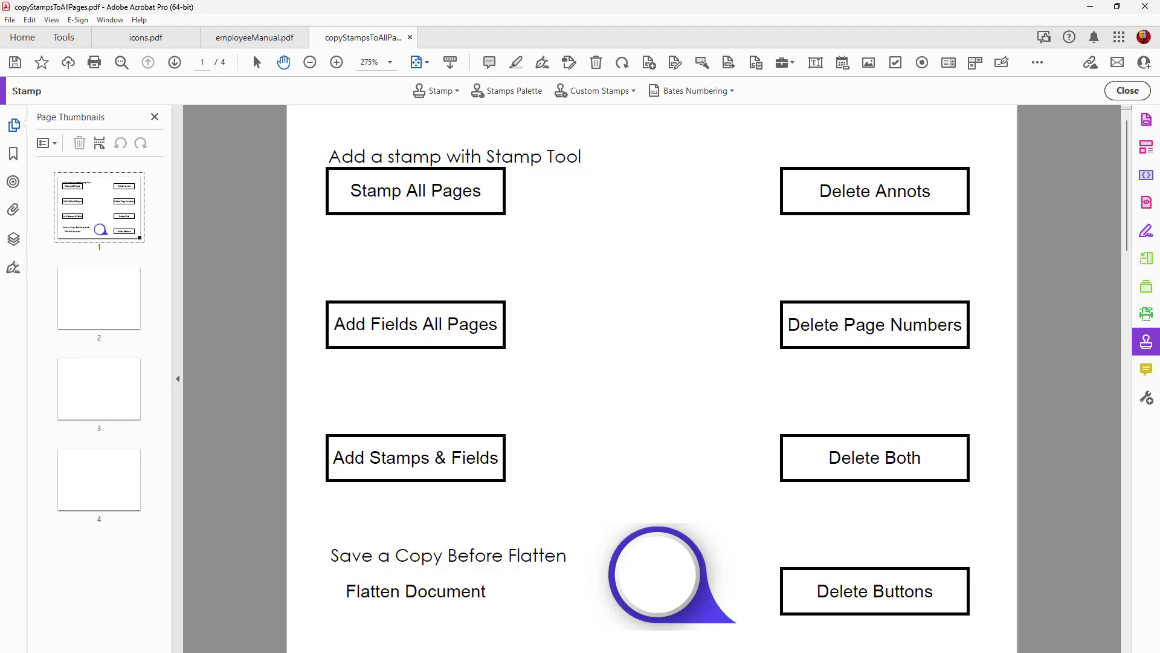
- Shrink the placed stamp and move it slightly right, centring it between Flatten Document and Delete Buttons
left_click(659, 571)
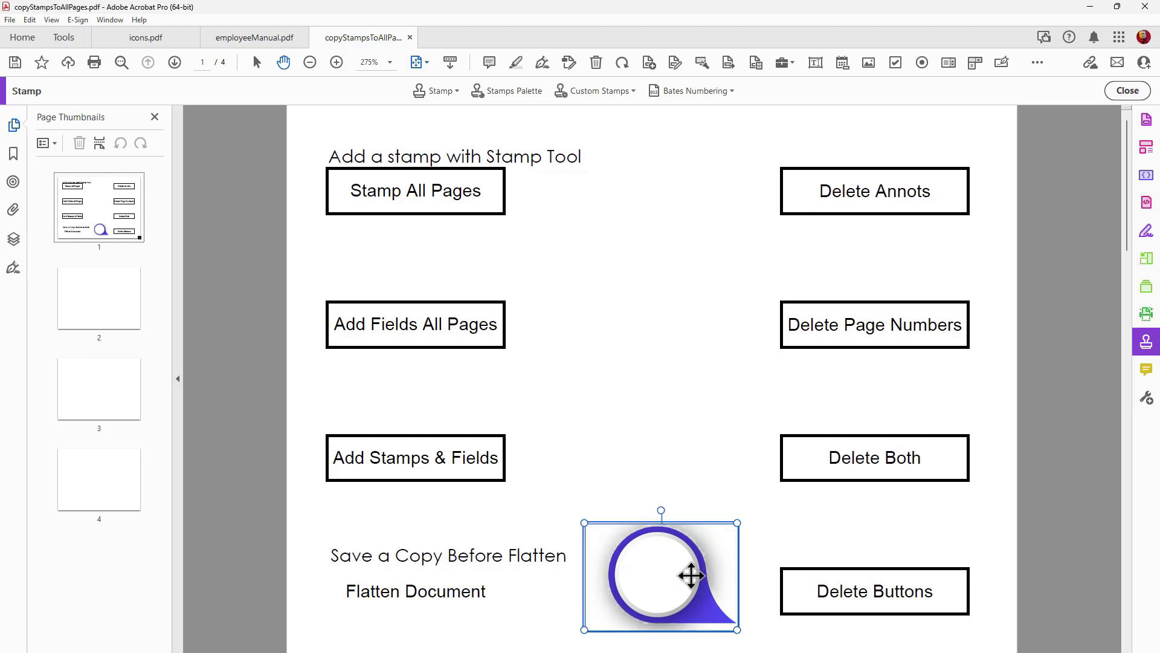
left_click(782, 518)
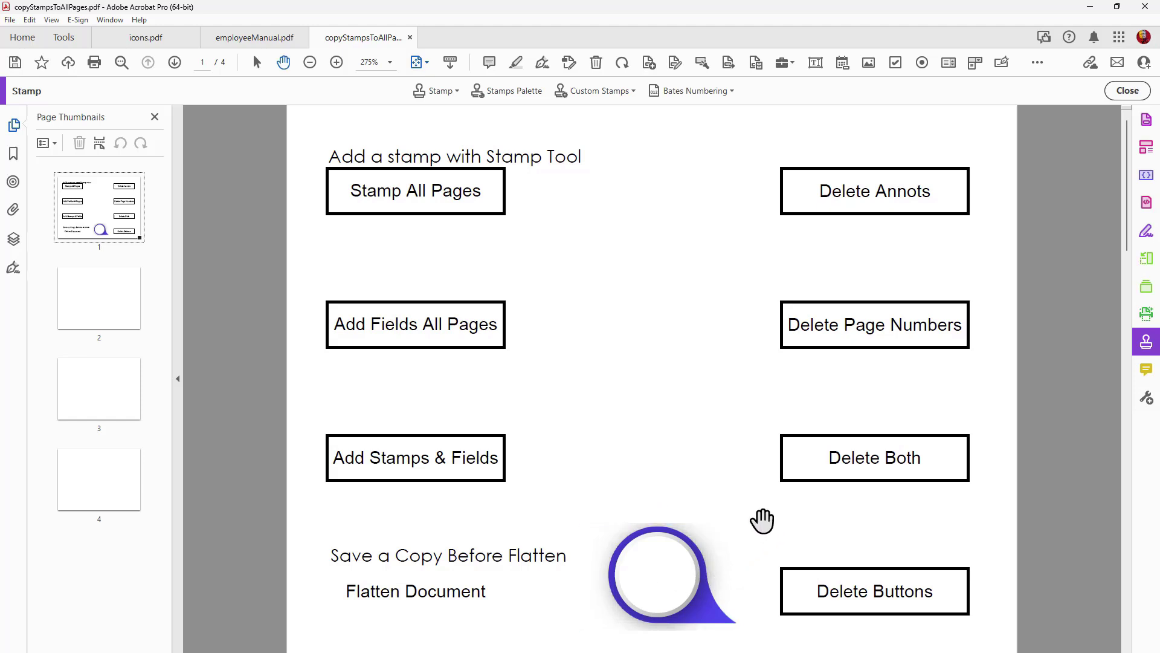
left_click(700, 540)
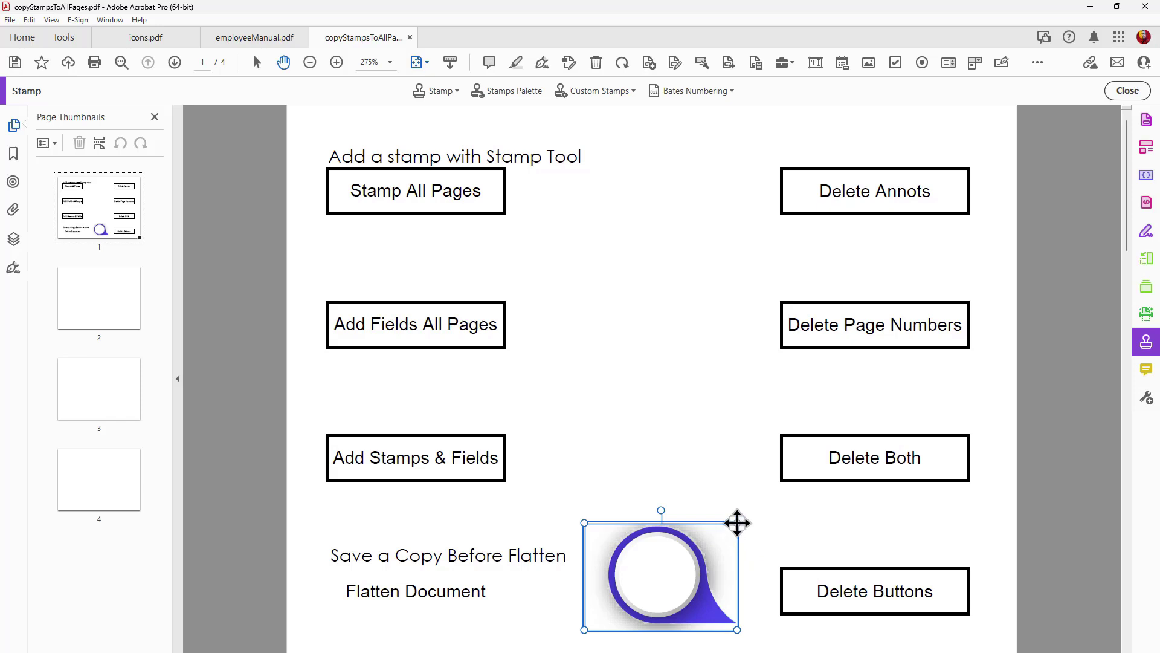
left_click_drag(737, 522, 680, 547)
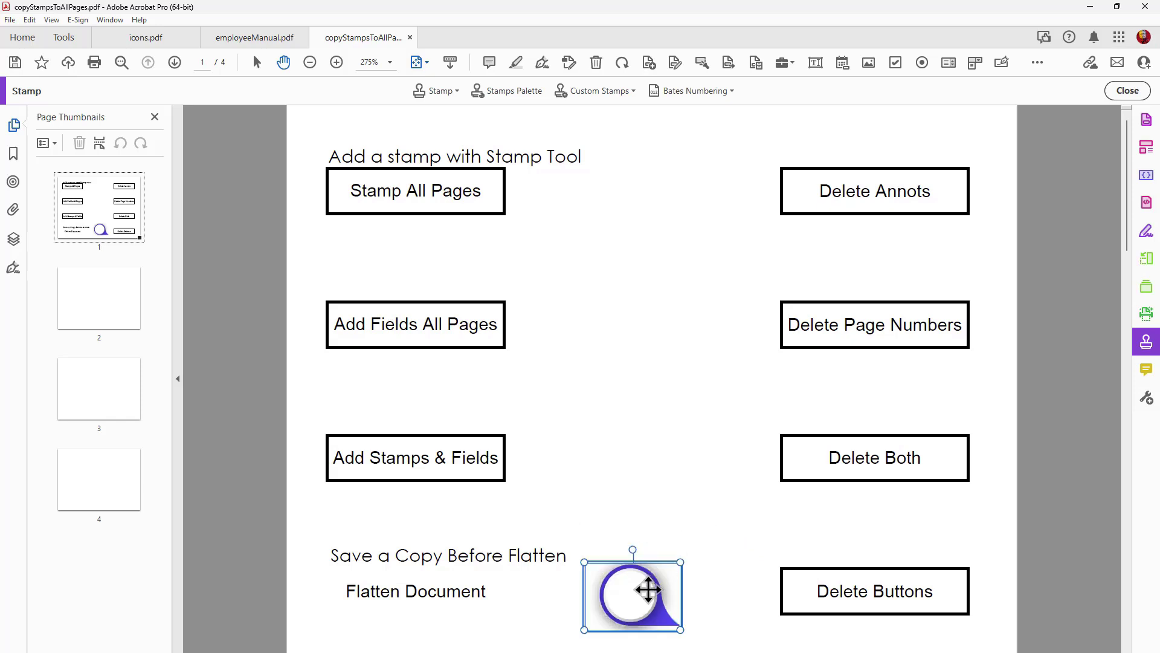
left_click_drag(648, 590, 672, 587)
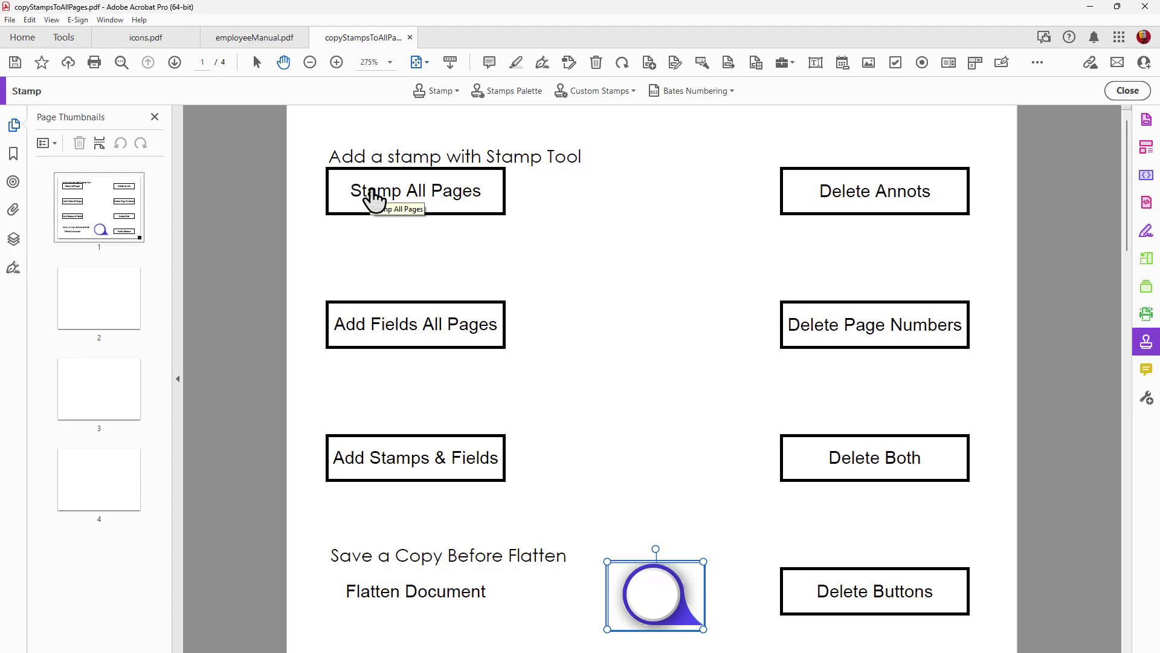
left_click(455, 263)
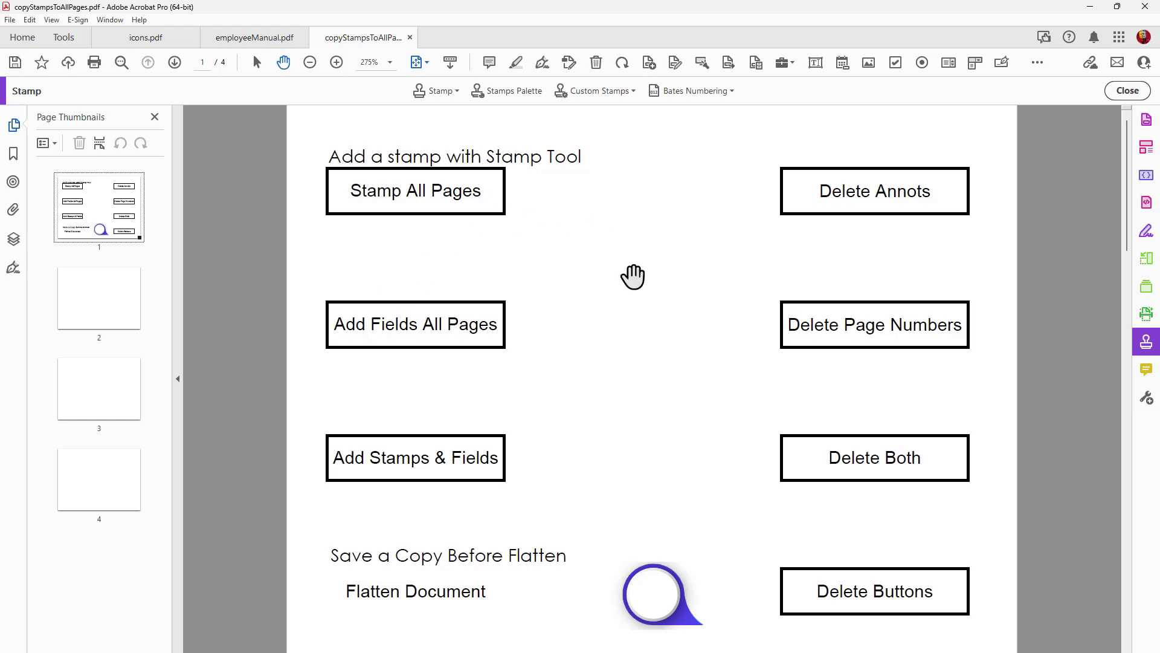
- Copy the resized stamp with page-number fields to all pages, check the other pages and return to page 1
left_click(422, 469)
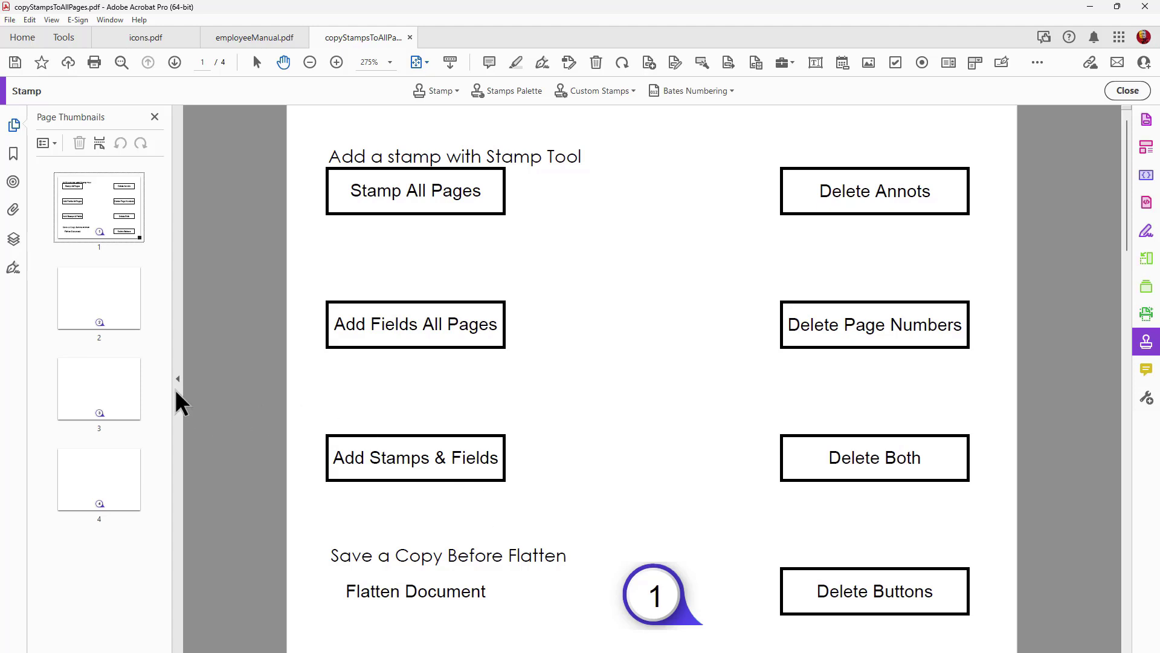
left_click(129, 324)
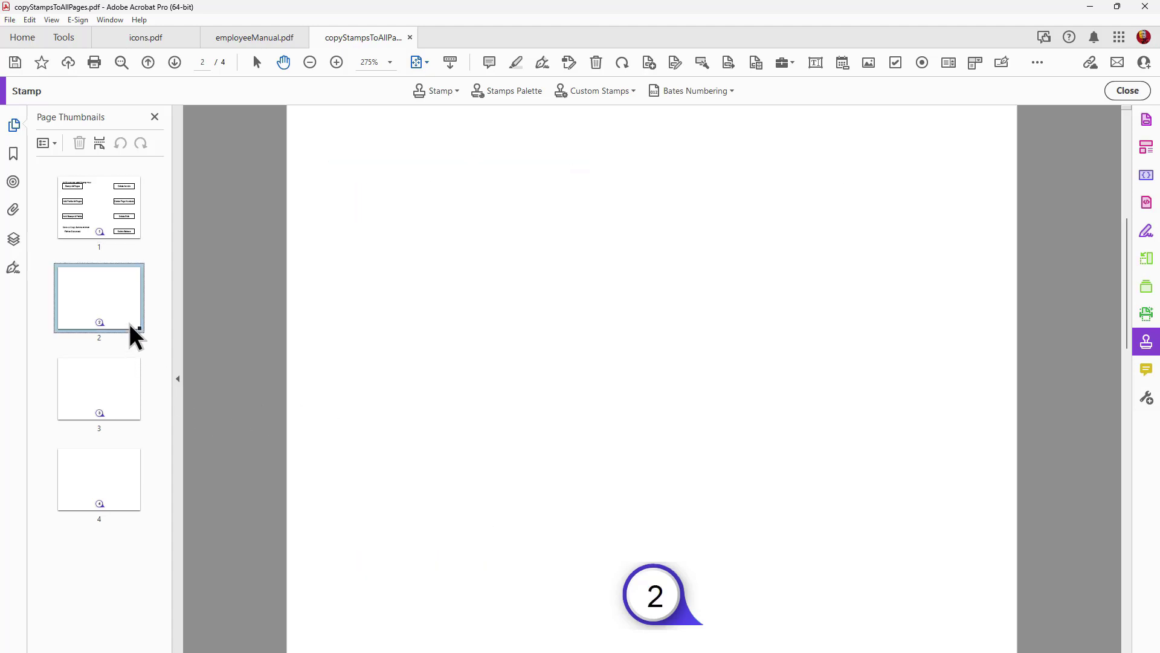
left_click(95, 380)
left_click(96, 484)
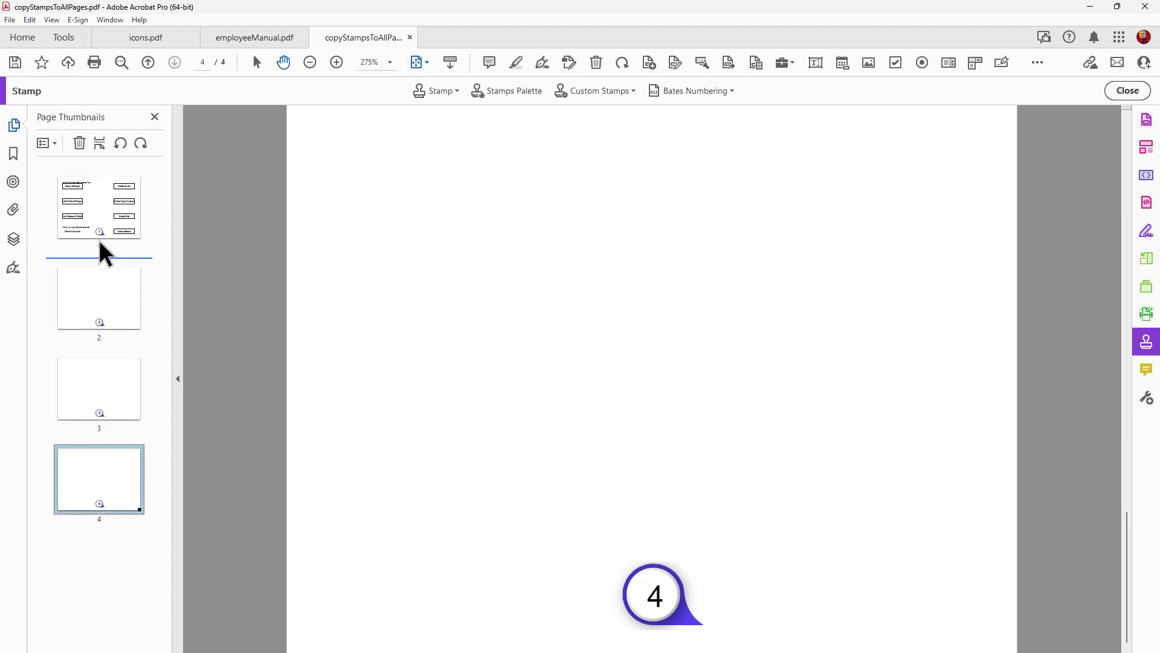
left_click(110, 190)
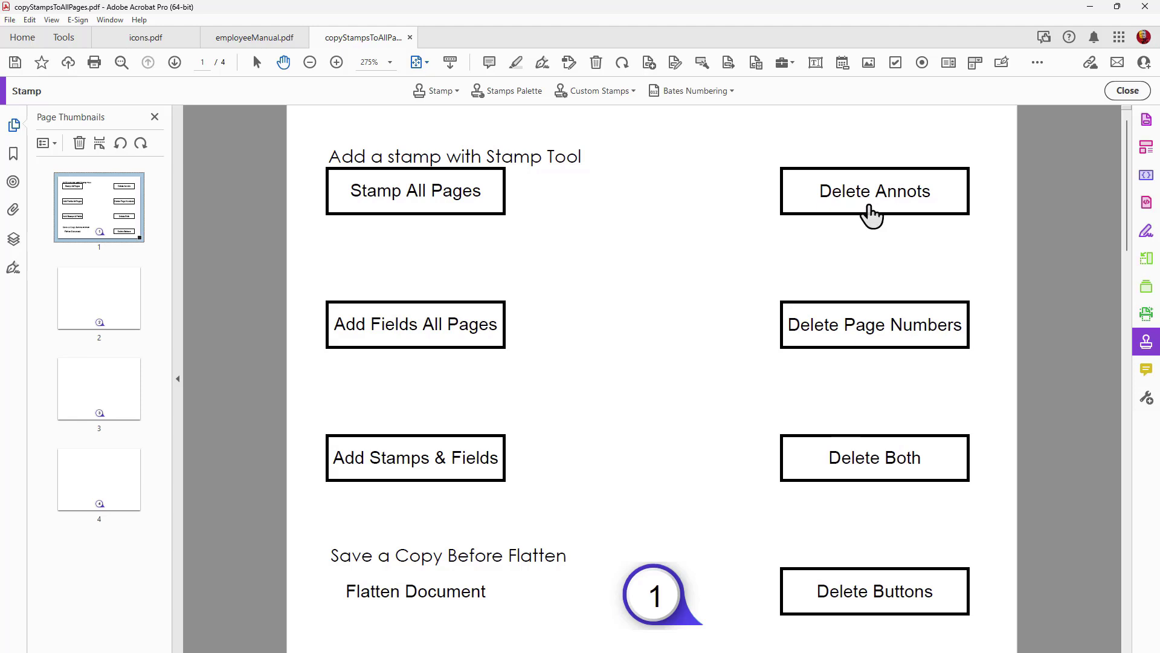
- Delete only the stamp annotations from all pages, check the other pages and return to page 1
left_click(875, 200)
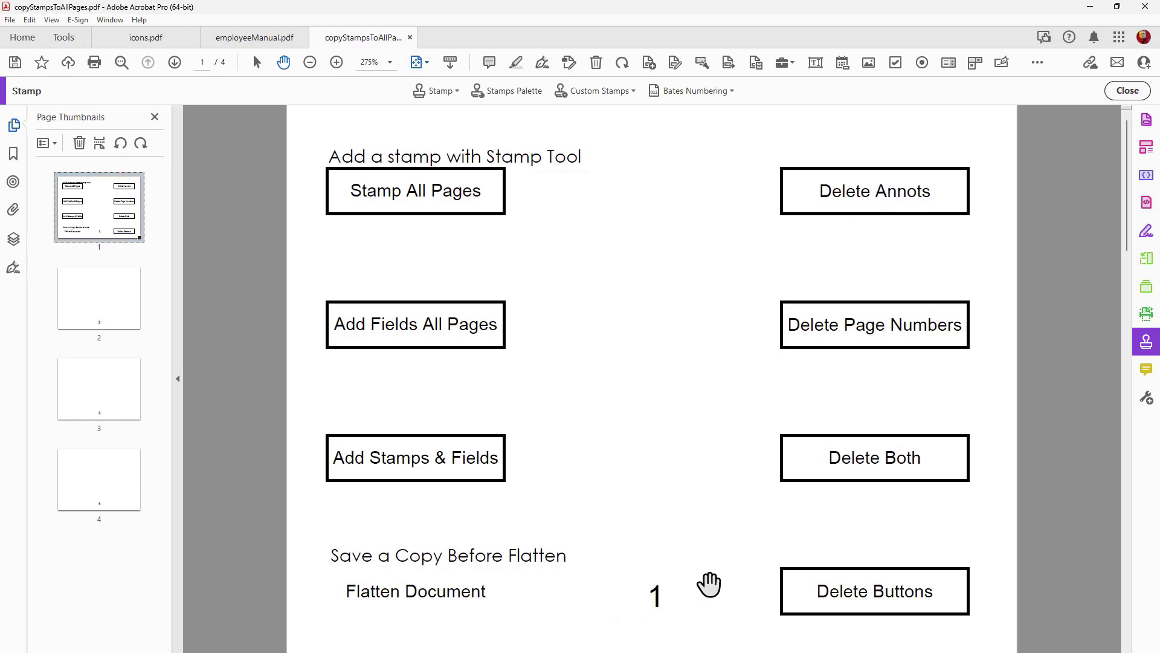
left_click(119, 296)
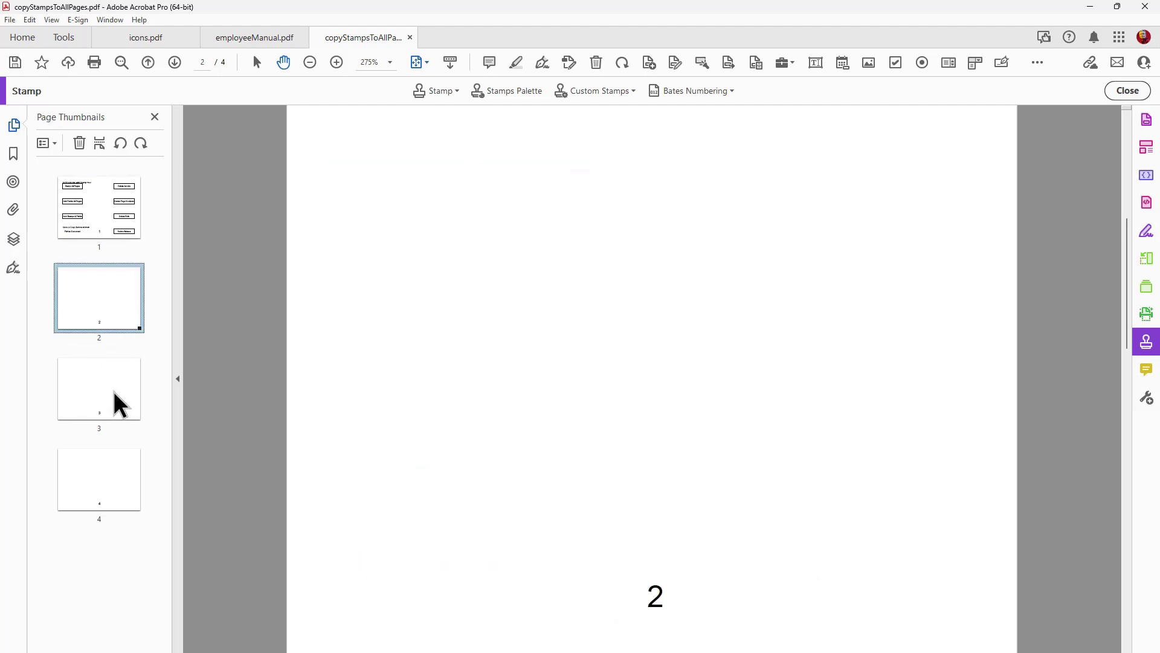
left_click(114, 391)
left_click(96, 484)
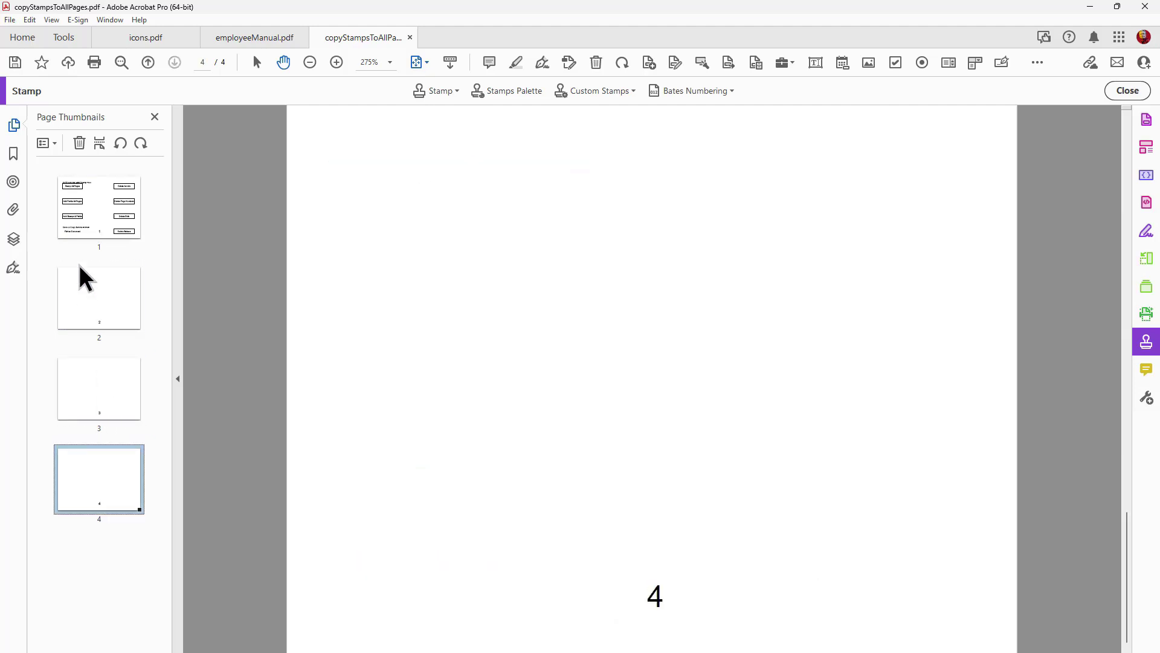
left_click(103, 213)
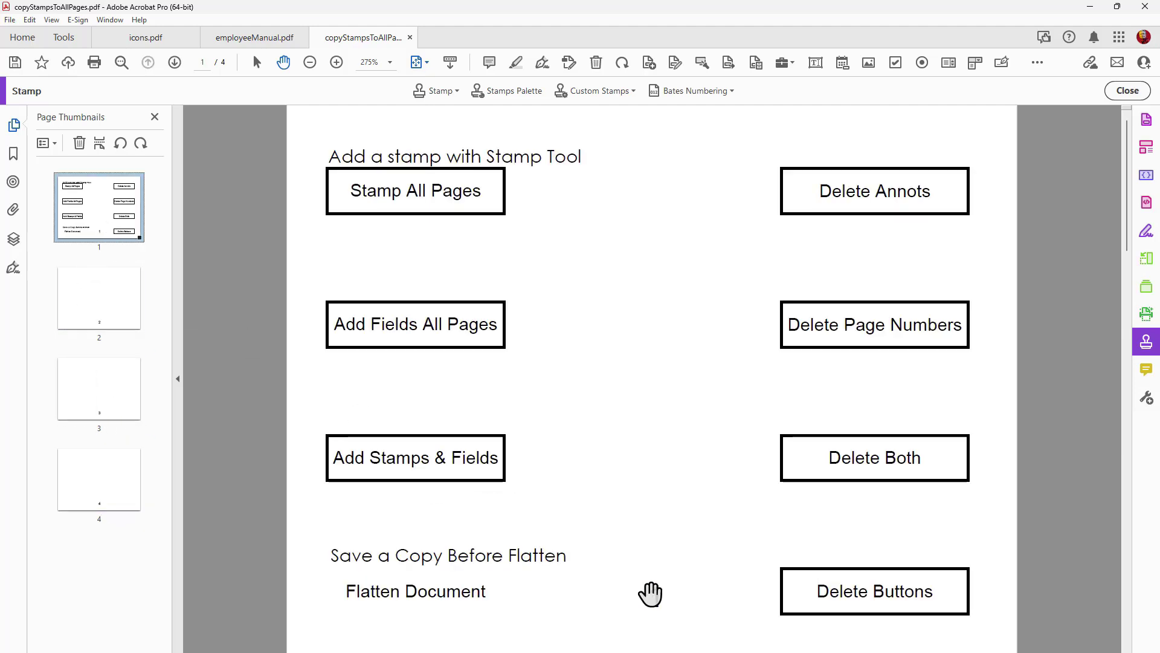
- Delete the page-number fields from all pages and check page 2
left_click(857, 341)
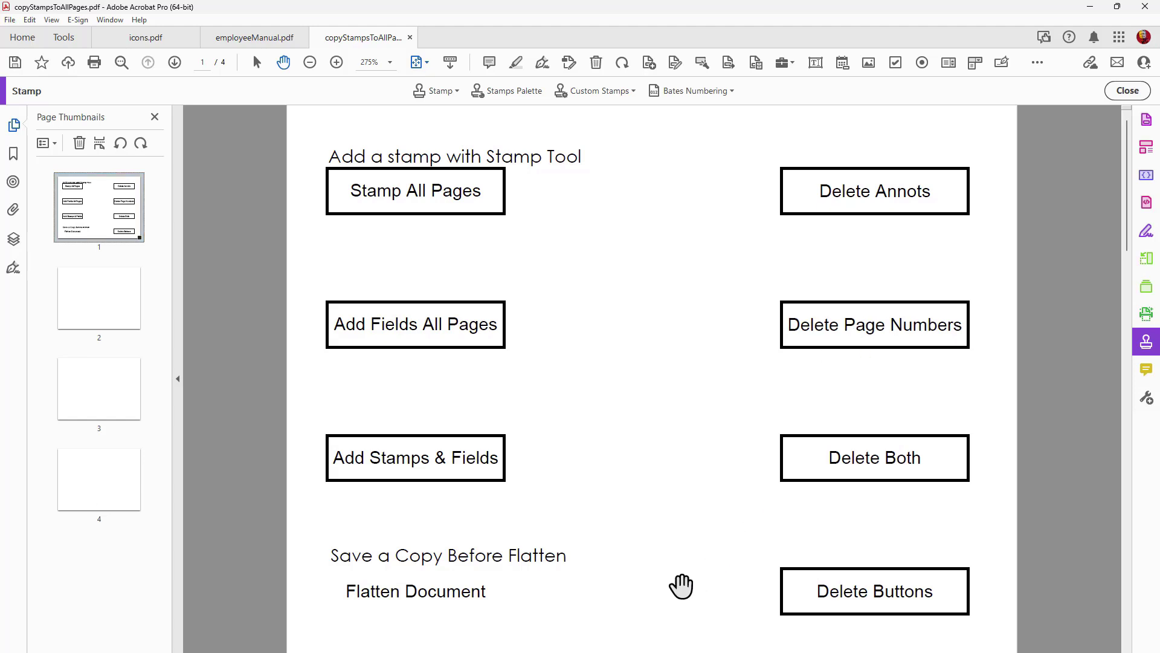
left_click(101, 310)
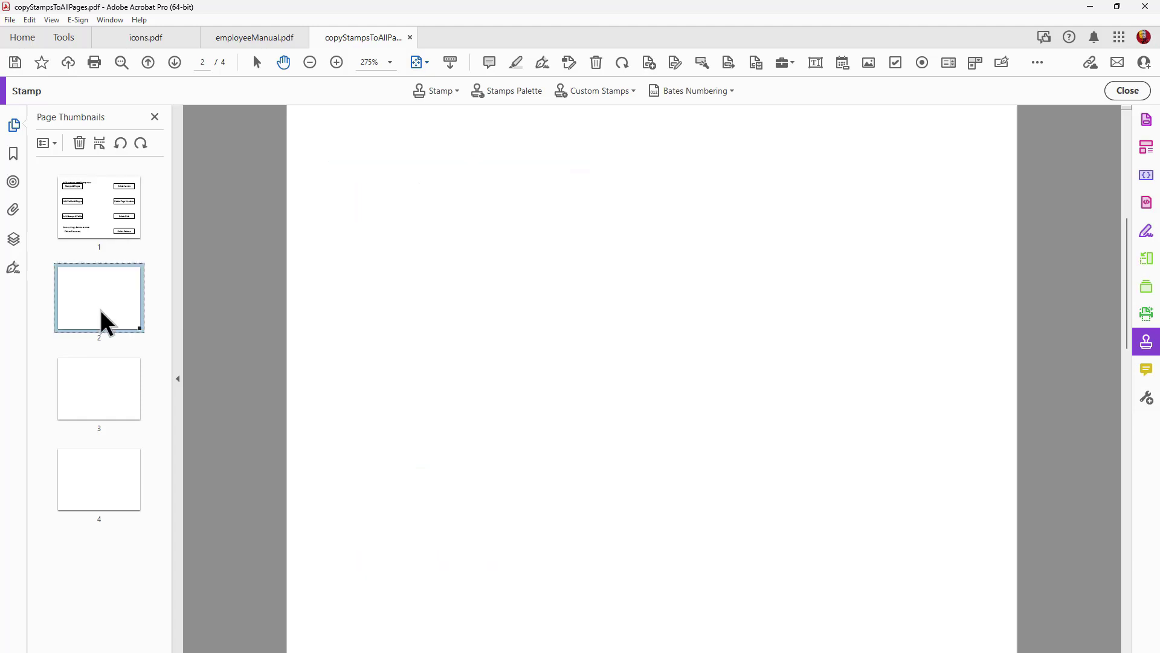
- Check page 3, delete all the form buttons from page 1, and revert the document to its last saved version
left_click(101, 388)
left_click(96, 195)
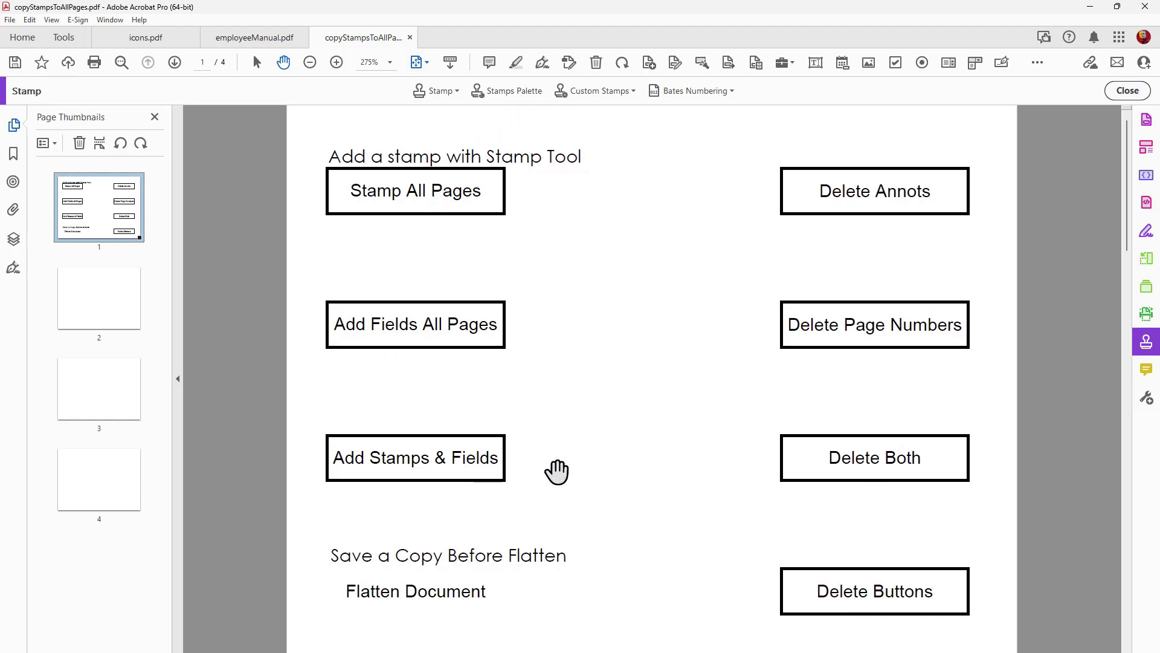
left_click(867, 609)
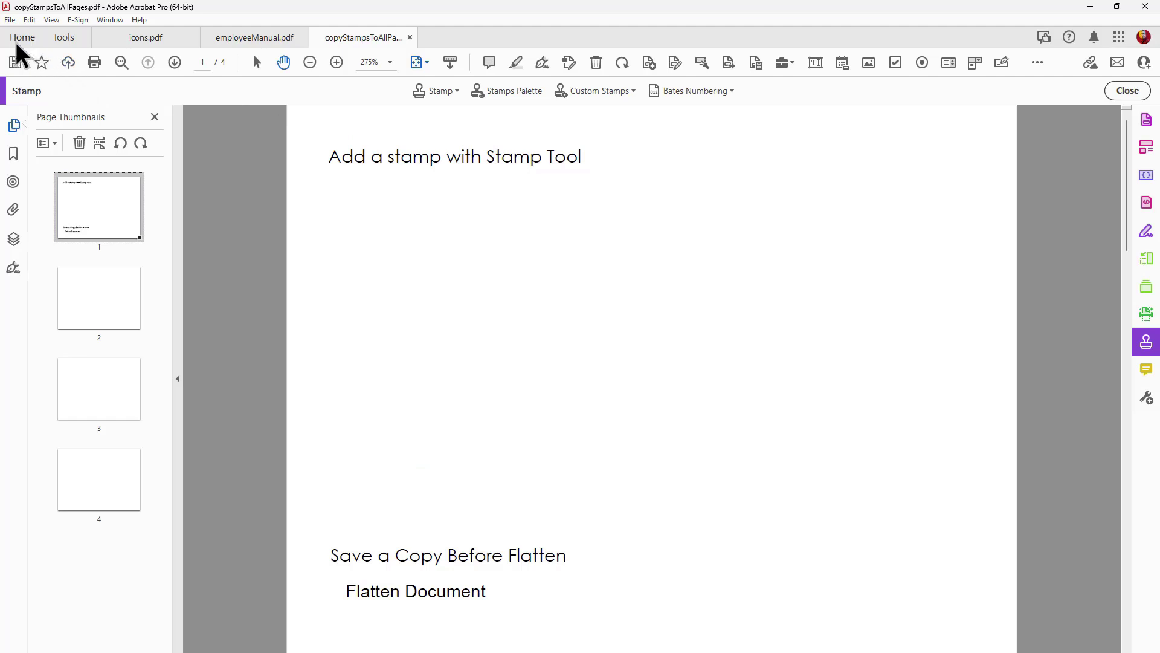
left_click(9, 19)
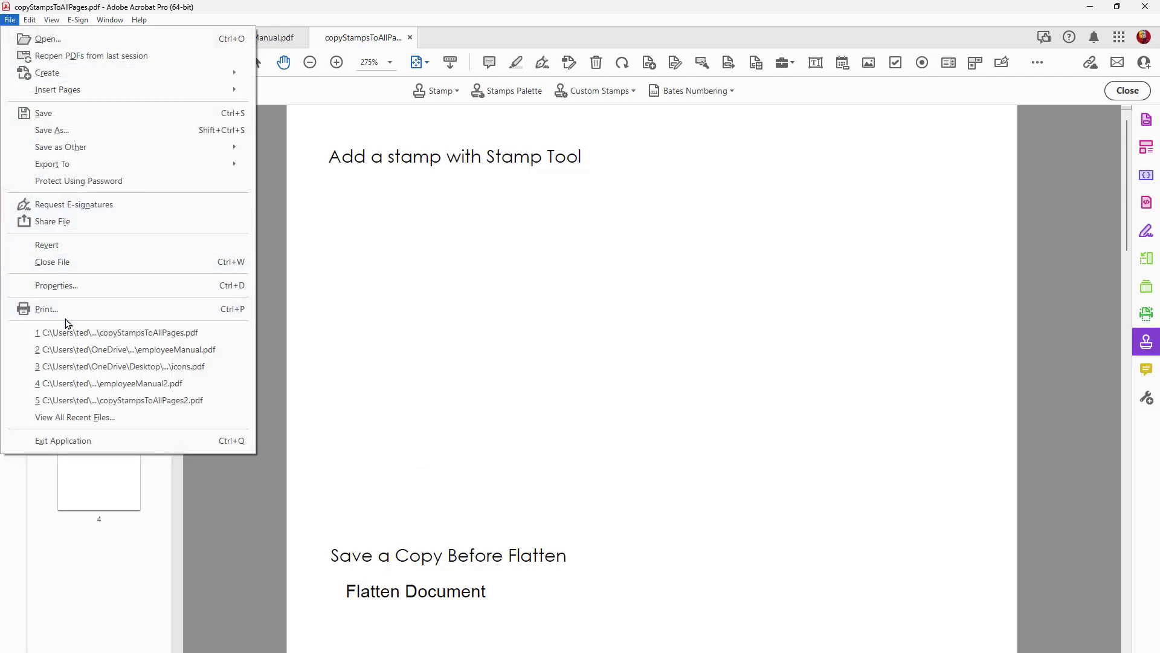
left_click(74, 245)
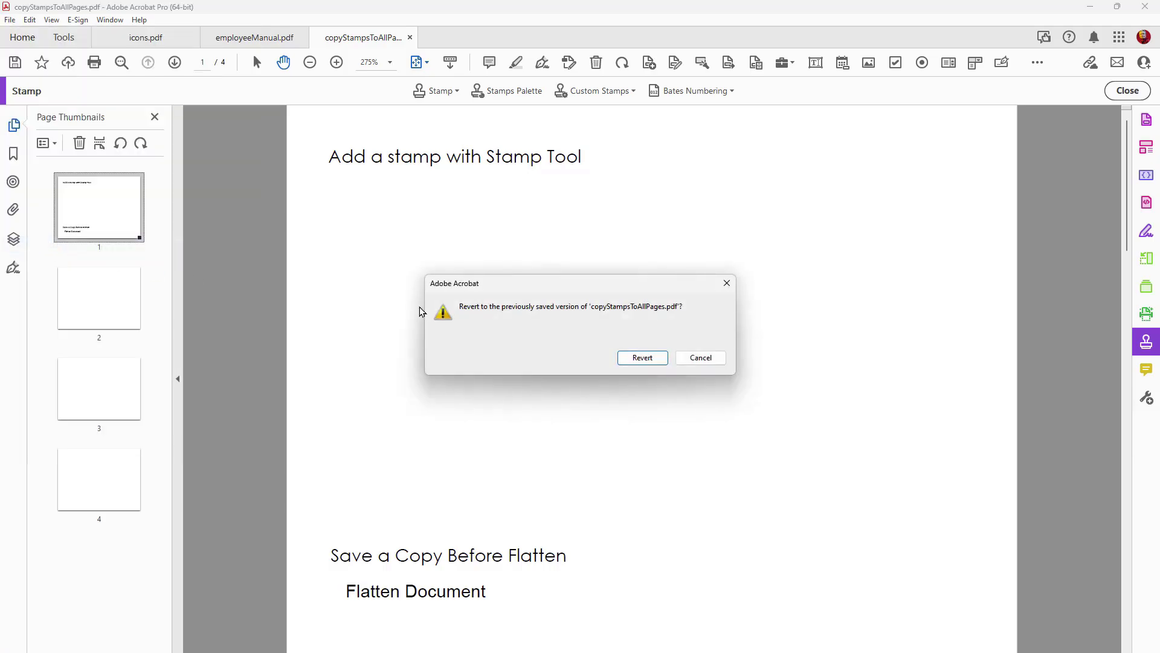
left_click(663, 361)
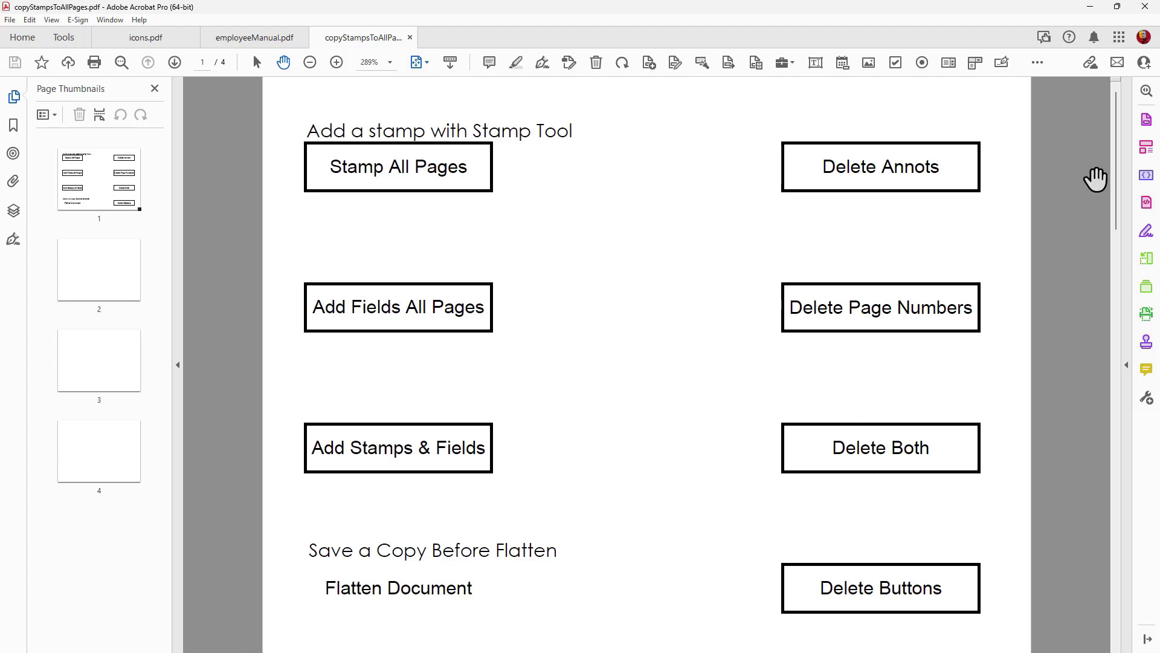
- Inspect the appearance properties of the Flatten Document button in form editing mode and close them
left_click(1146, 119)
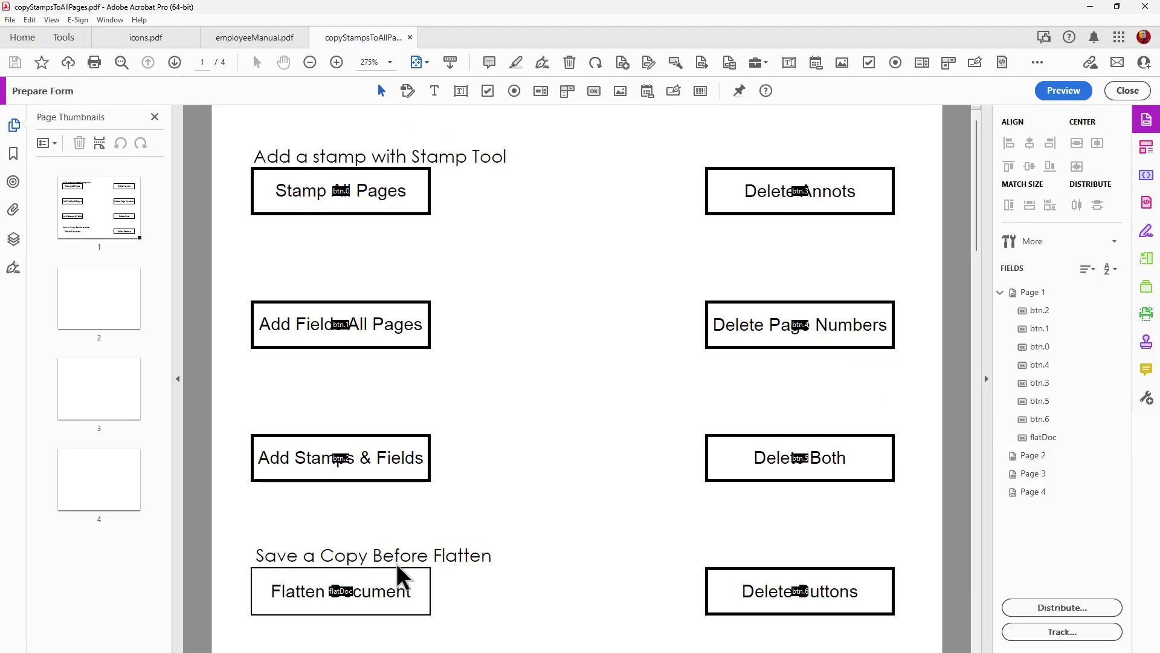
double_click(353, 596)
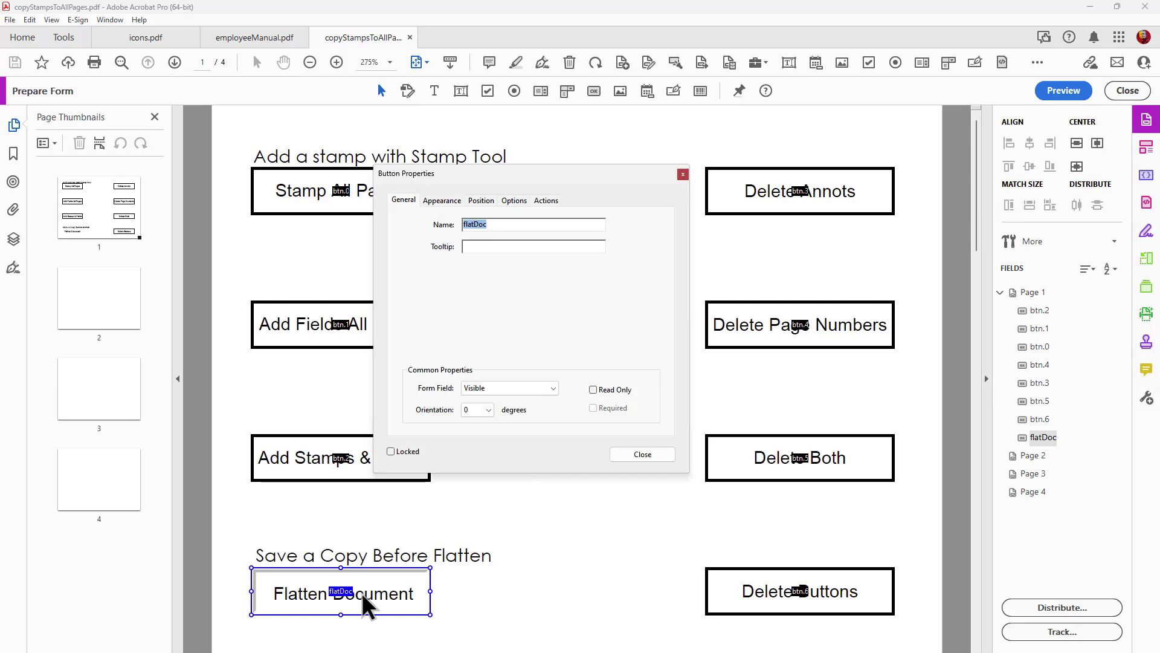
left_click(442, 201)
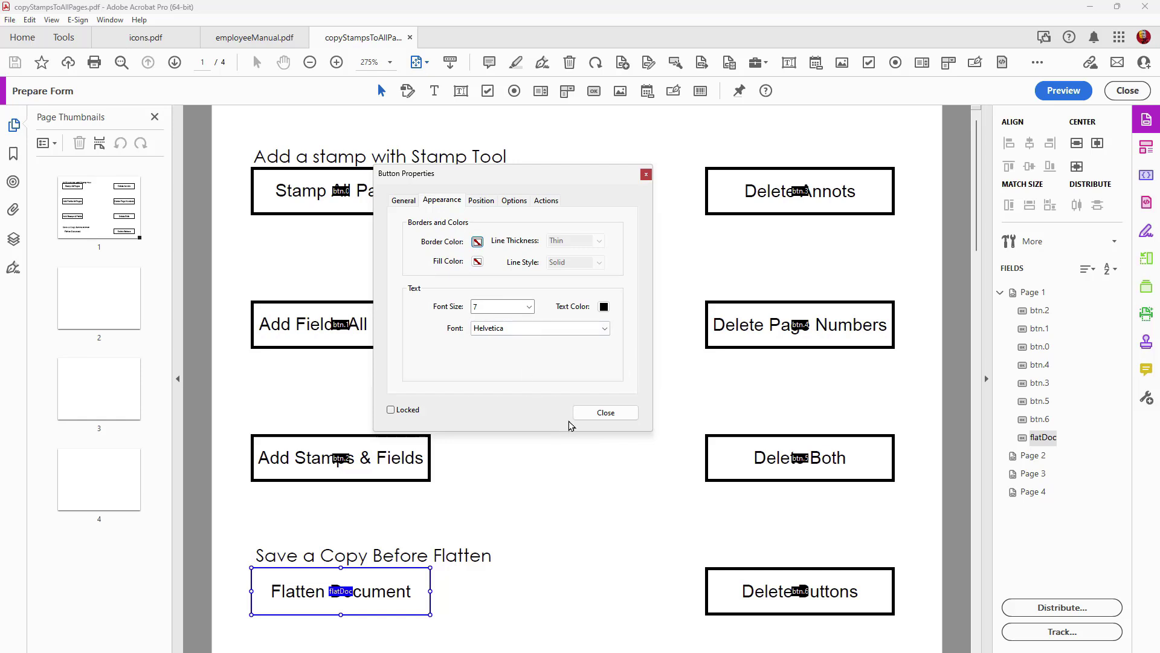
left_click(604, 413)
left_click(623, 387)
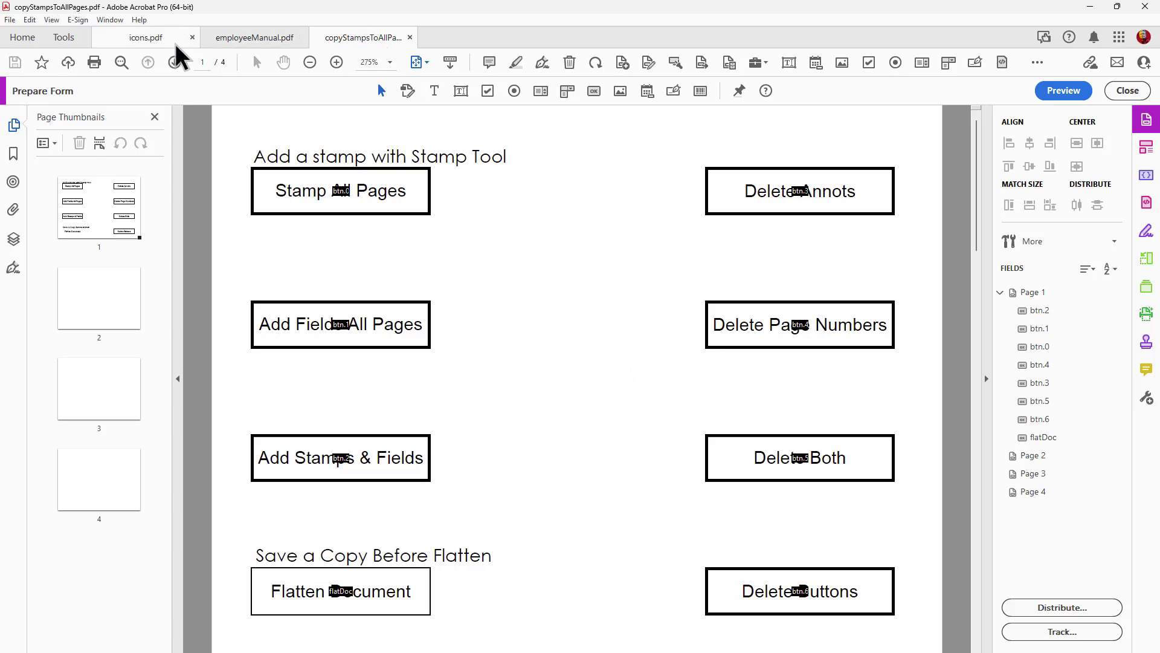
- Look through the first five pages of employeeManual.pdf, return to the cover and stop at the Contents page
left_click(251, 35)
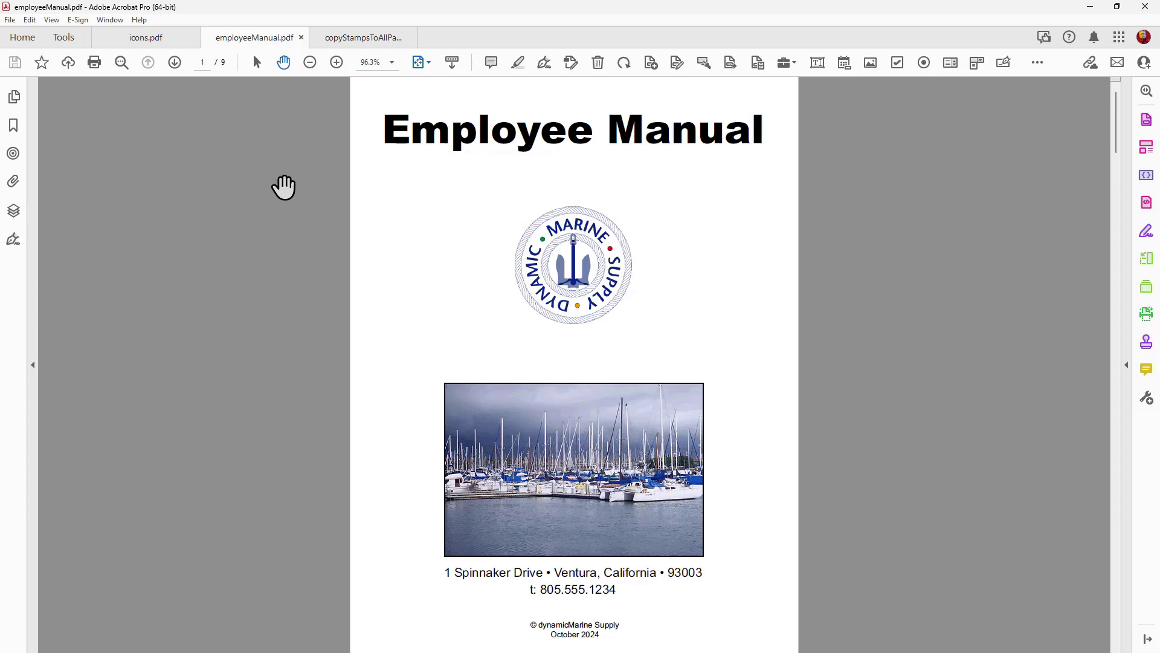
key("Right")
key("Right")
key("Right")
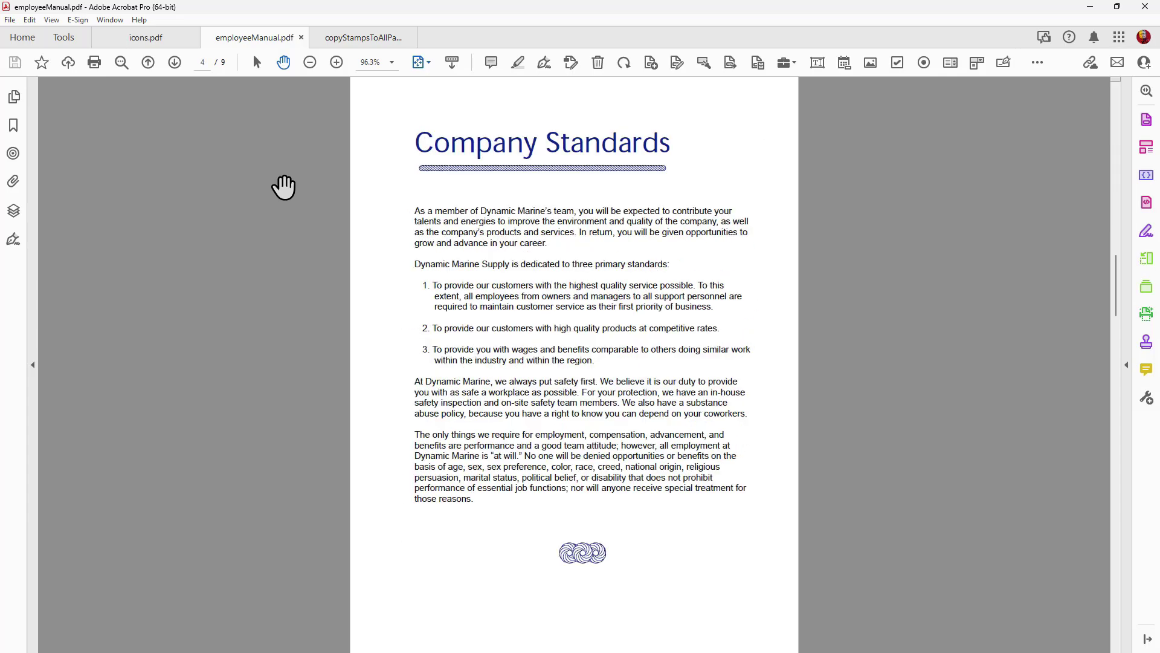
key("Right")
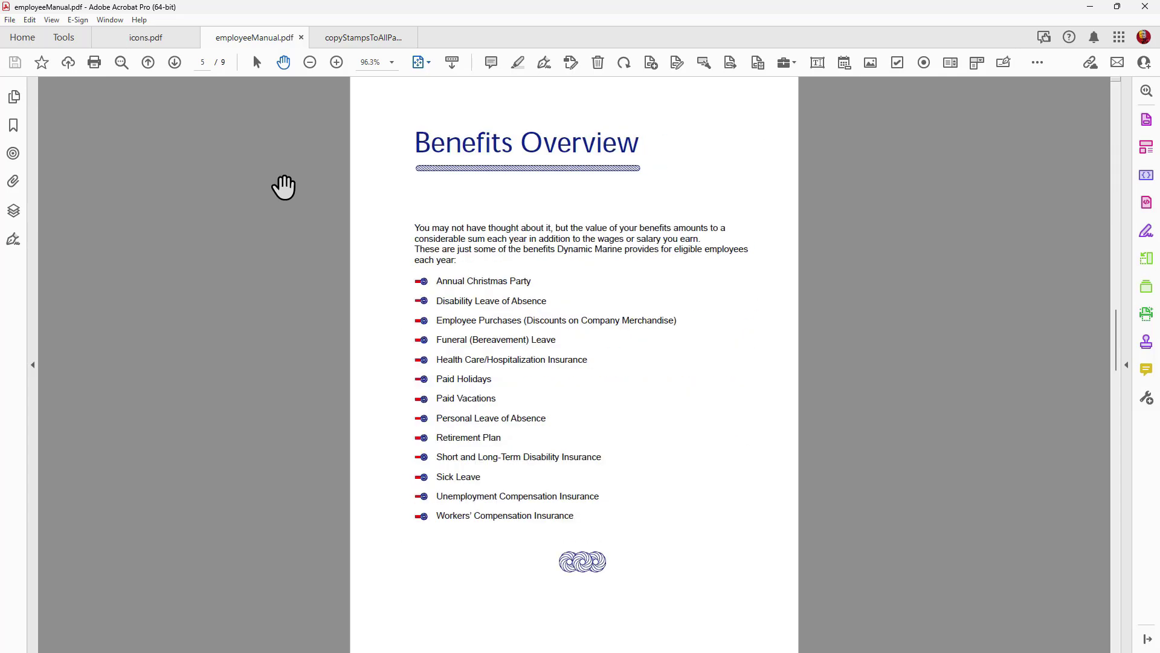
key("Left")
key("Left")
key("Left")
key("Left")
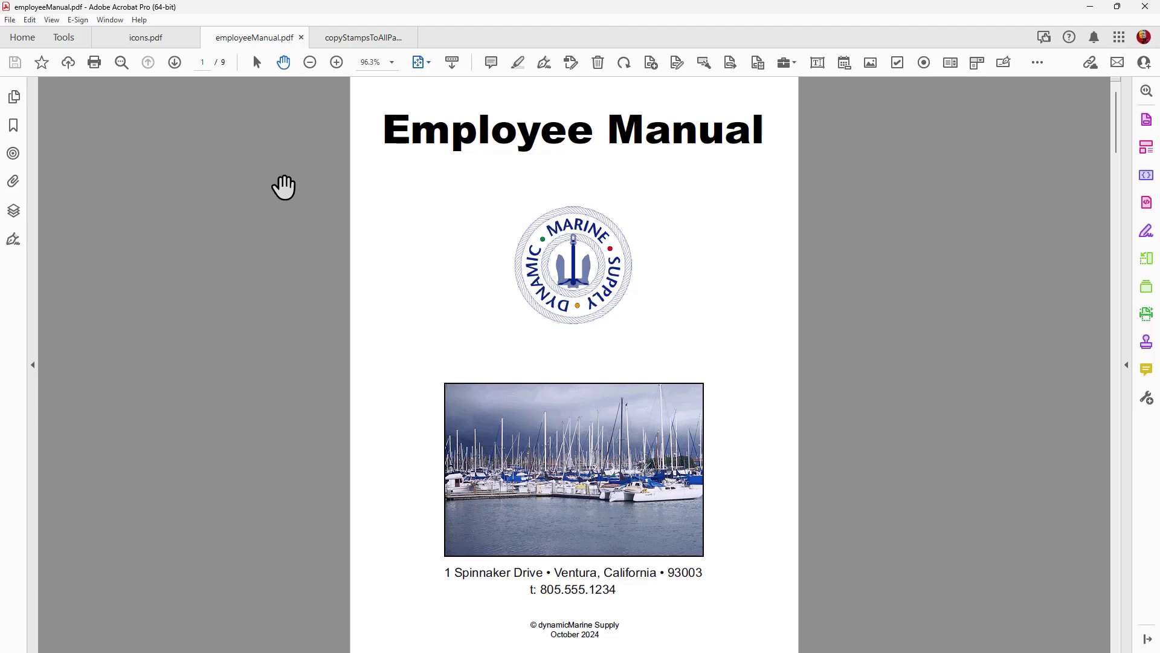
scroll(284, 187, "down", 3)
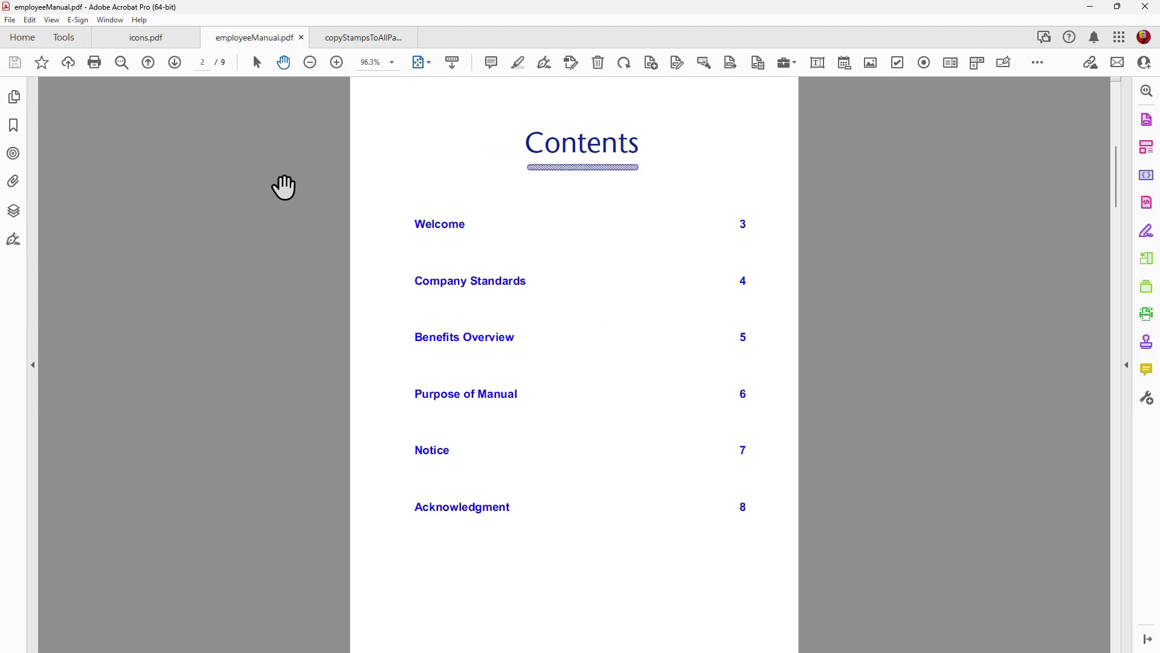
- Select all eight form buttons on page 1 of copyStampsToAllPages.pdf and copy them
left_click(364, 40)
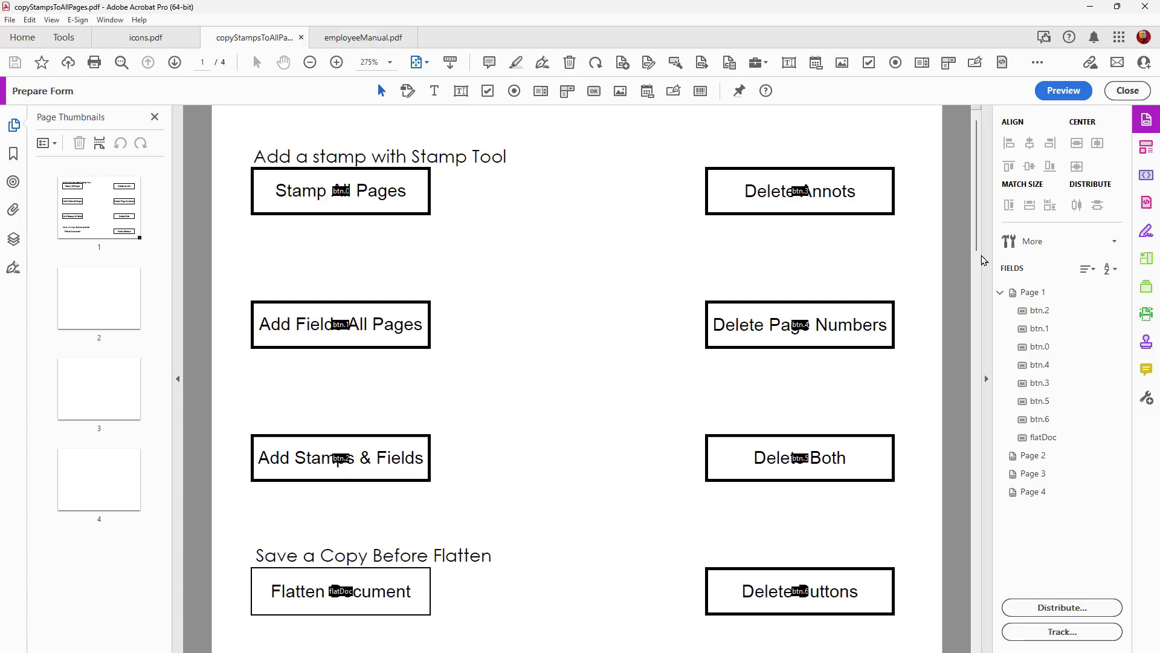
left_click(1146, 120)
left_click_drag(247, 127, 780, 607)
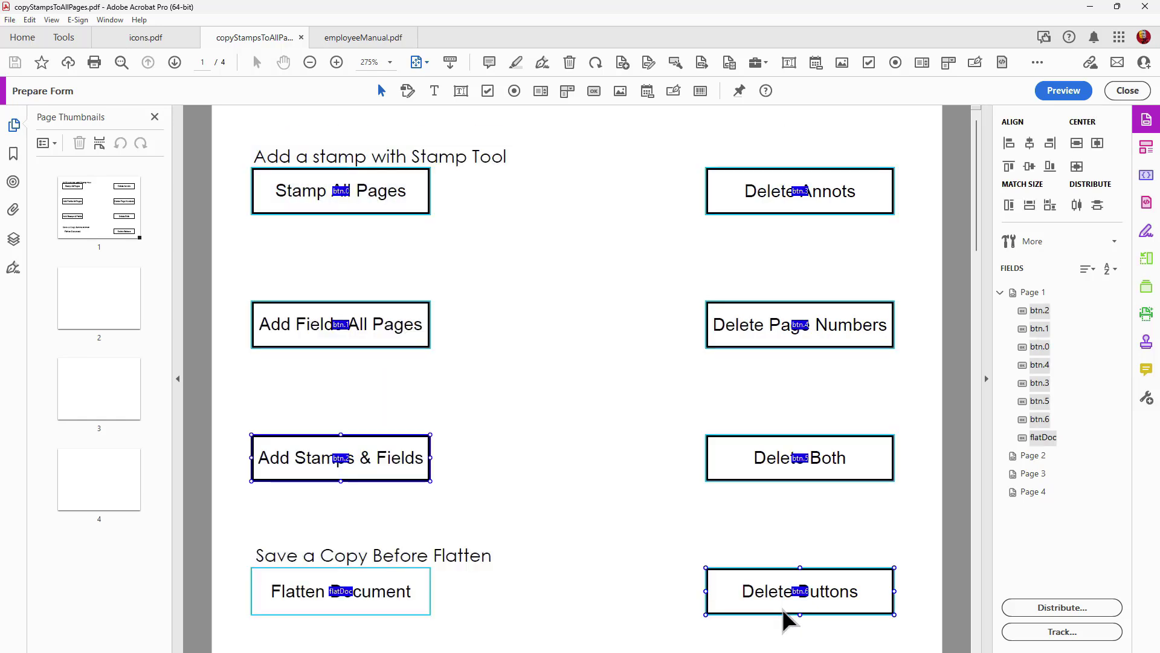
left_click(29, 20)
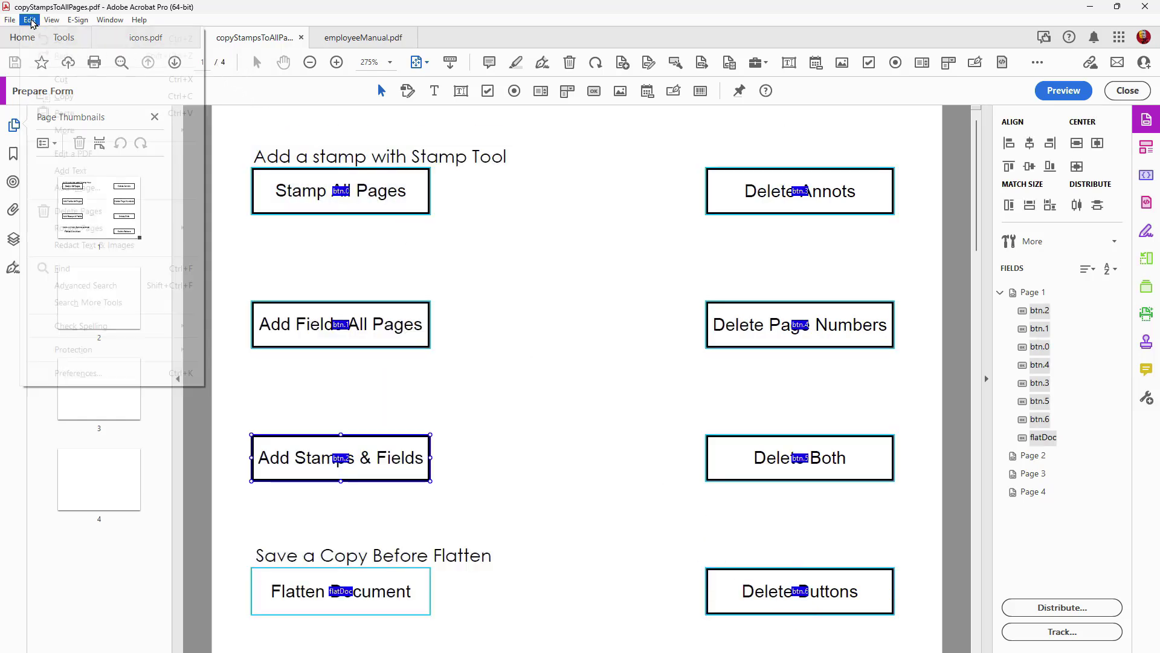
left_click(63, 97)
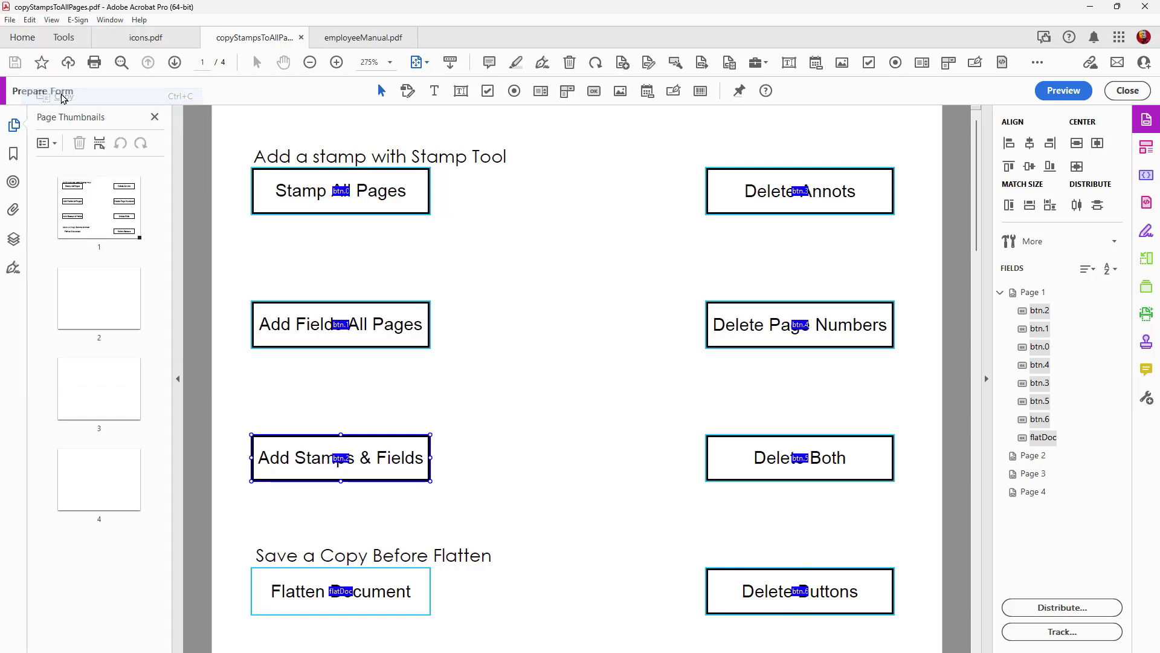
left_click(302, 192, "ctrl")
- Paste the copied form buttons onto the Contents page of employeeManual.pdf
left_click(357, 40)
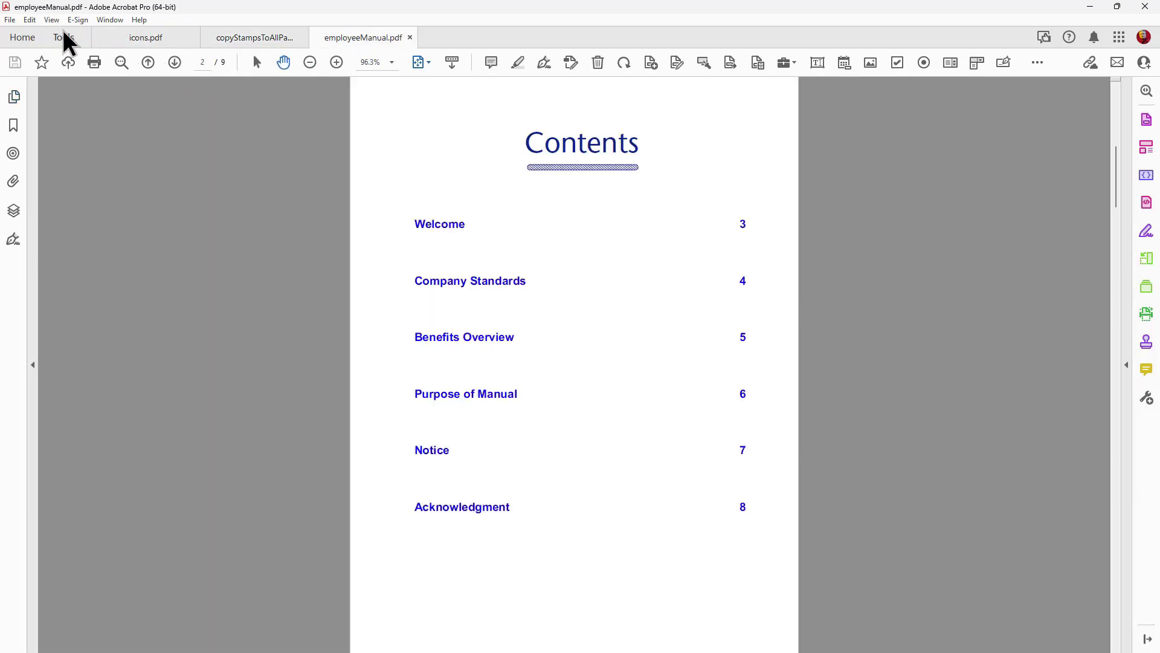
left_click(29, 20)
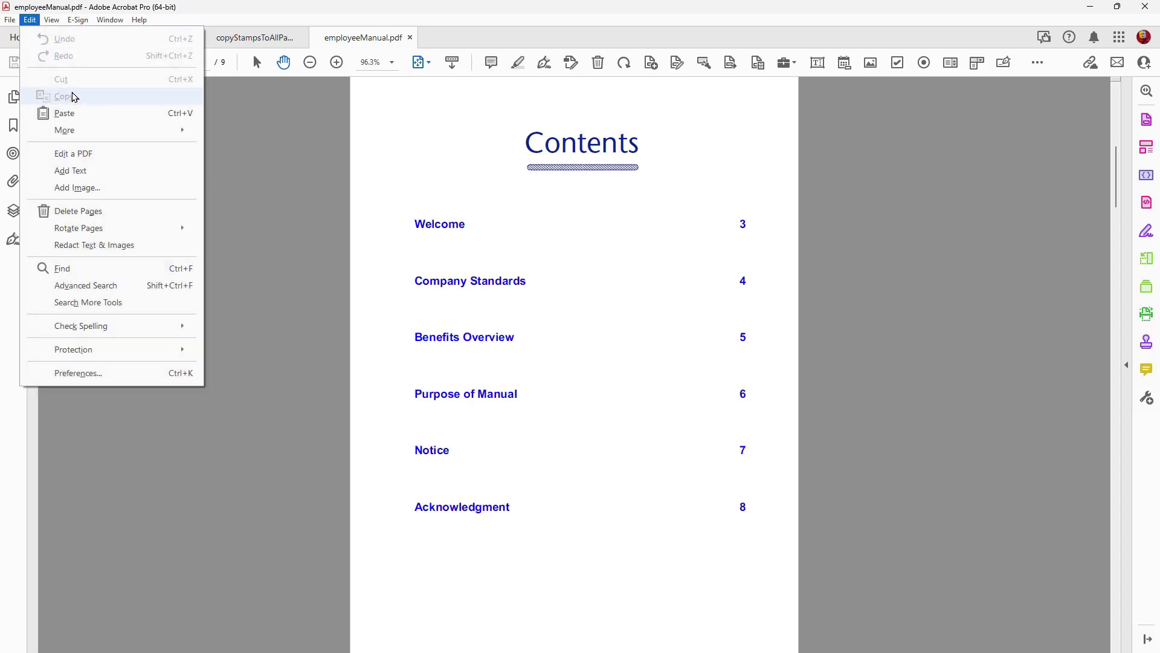
left_click(76, 115)
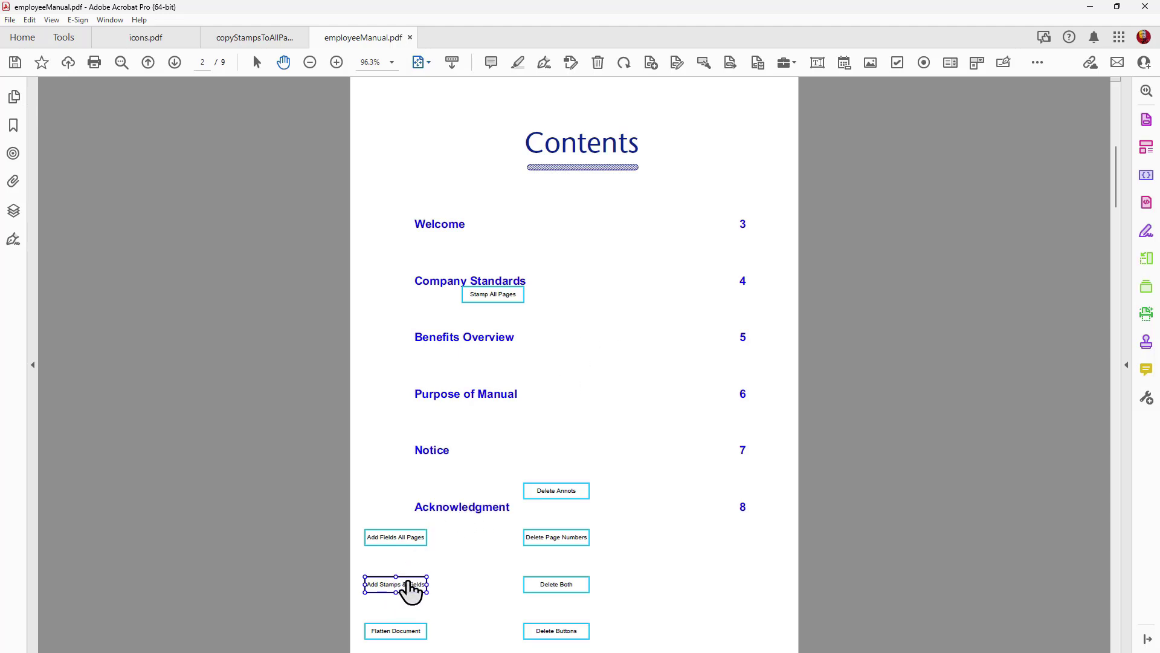
- Open the form for editing and move the Stamp All Pages button directly above Add Fields All Pages
left_click(1146, 120)
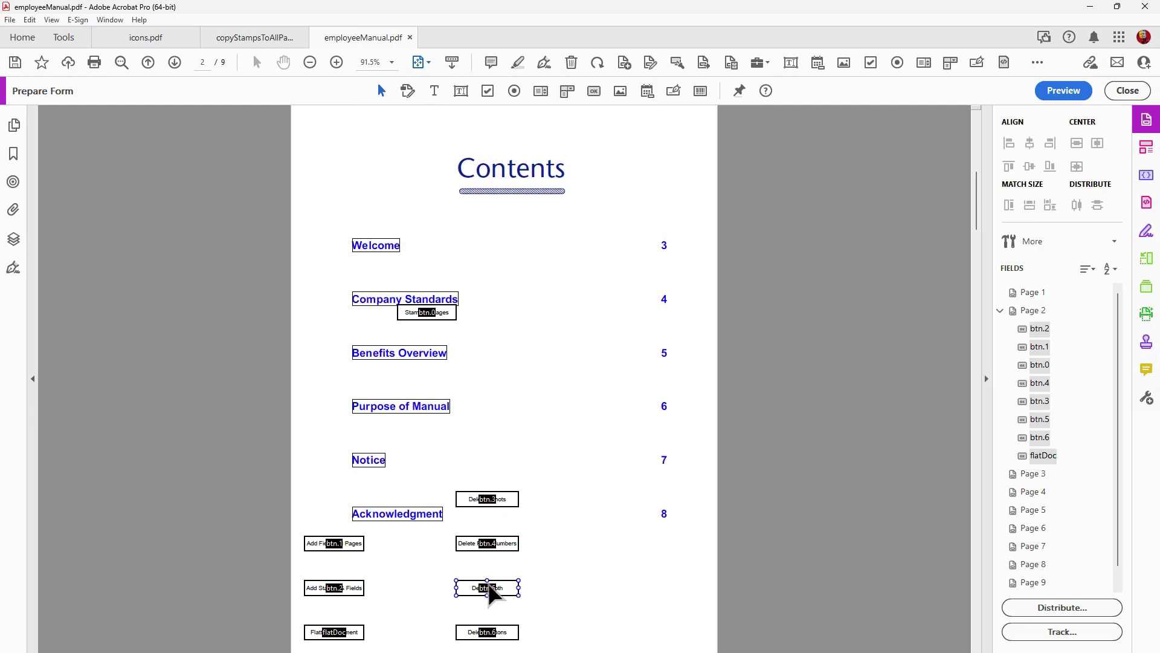
left_click(441, 306)
left_click_drag(389, 464, 356, 494)
- Select the four Delete buttons and move them together to the right, under the Contents entries
left_click(515, 632)
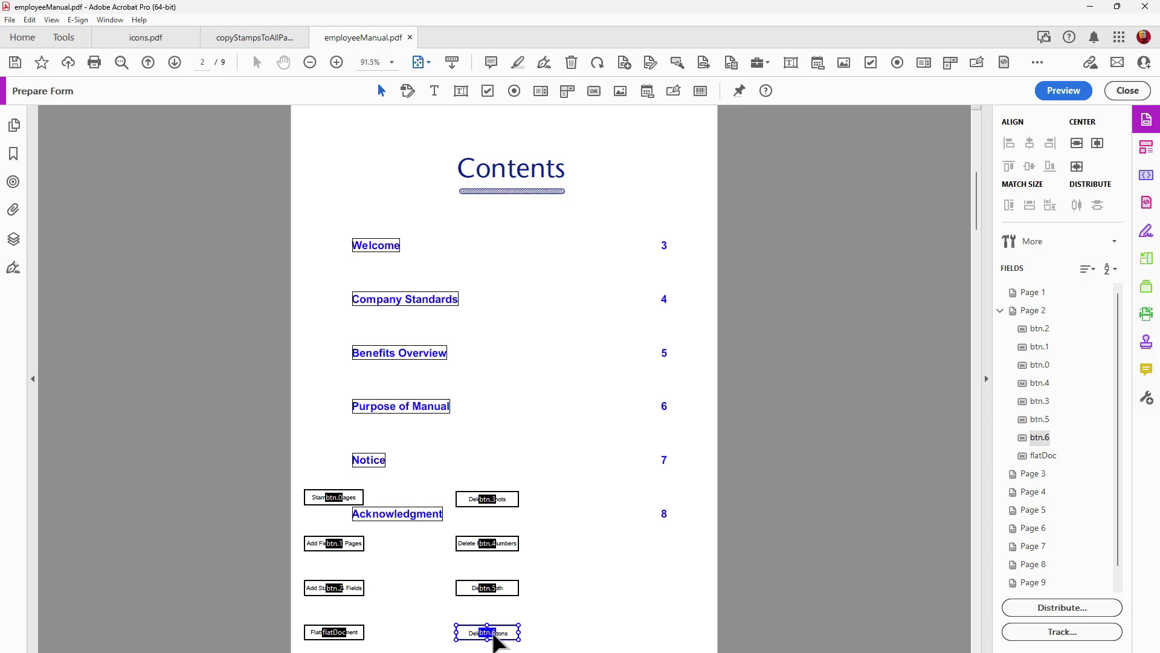
left_click(513, 542, "shift")
left_click_drag(488, 475, 617, 627)
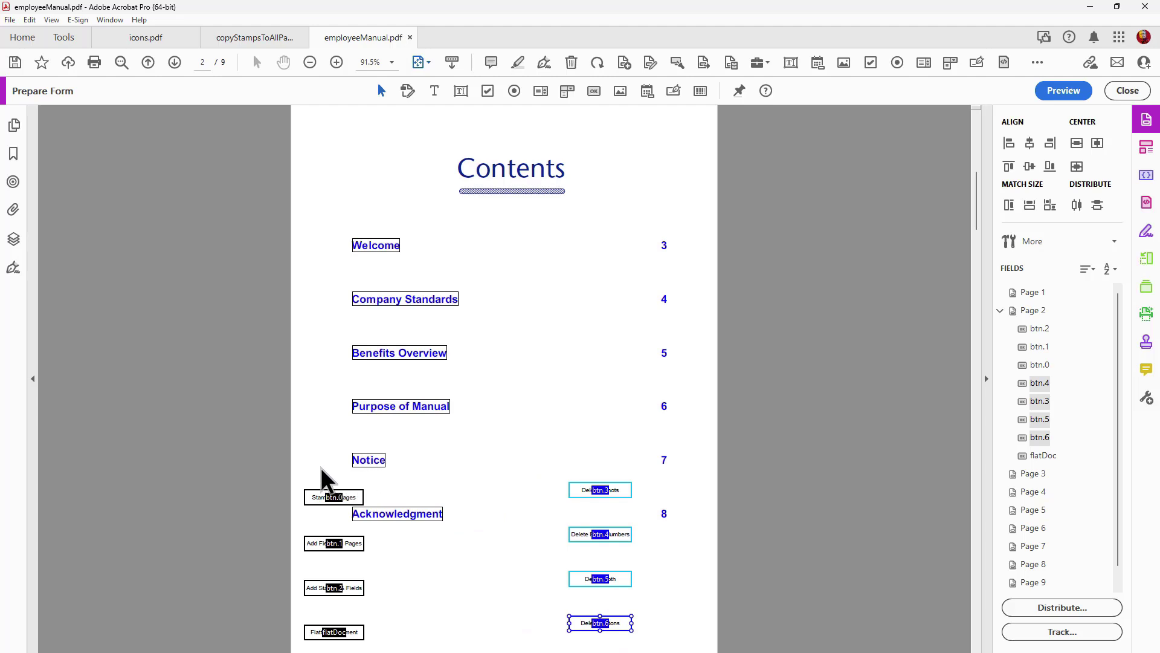
- Move the Stamp All Pages, Add Fields, Add Stamps & Fields and Flatten Document buttons beside the Delete buttons and preview the form
left_click_drag(321, 470, 330, 644)
left_click(329, 499)
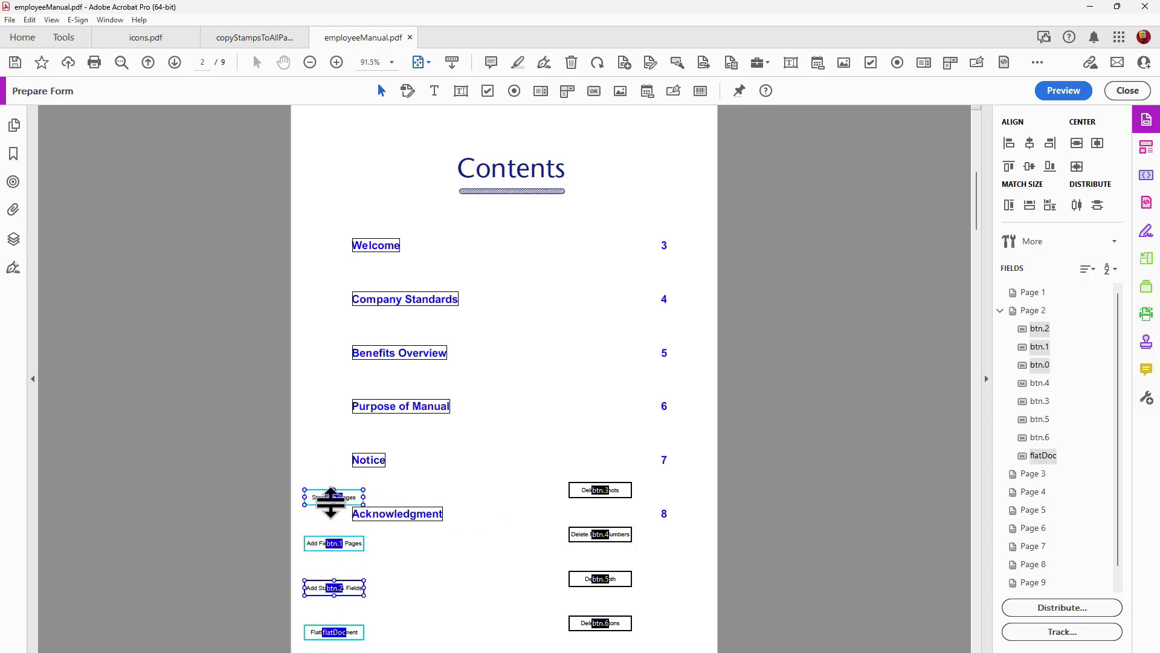
left_click_drag(324, 499, 510, 493)
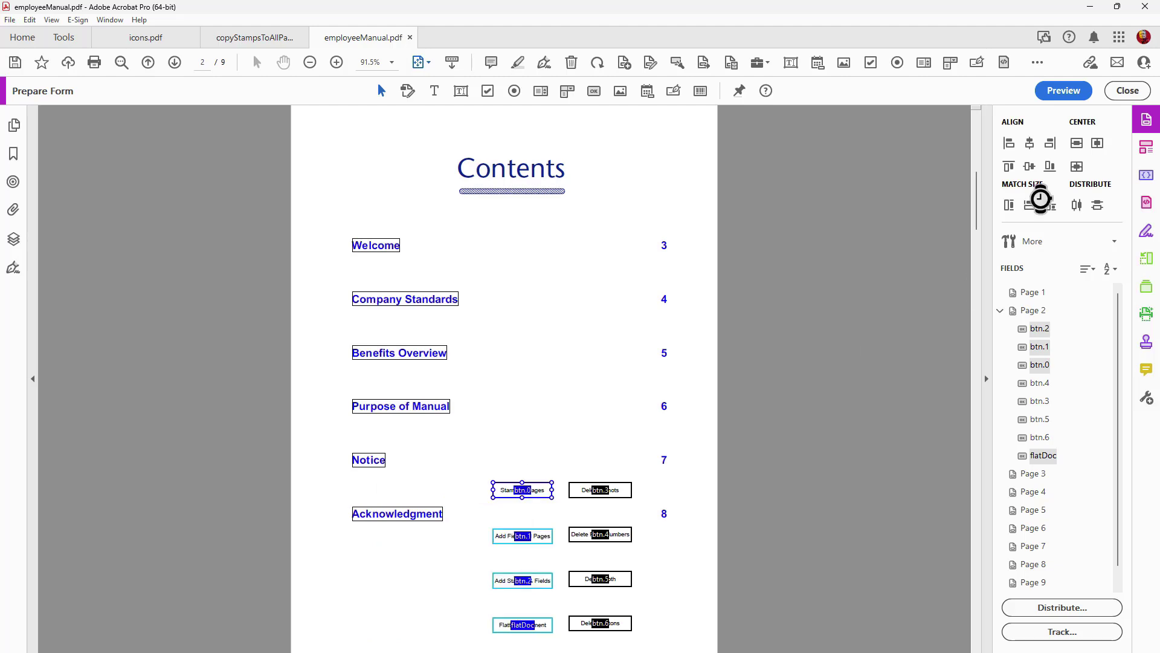
left_click(1057, 88)
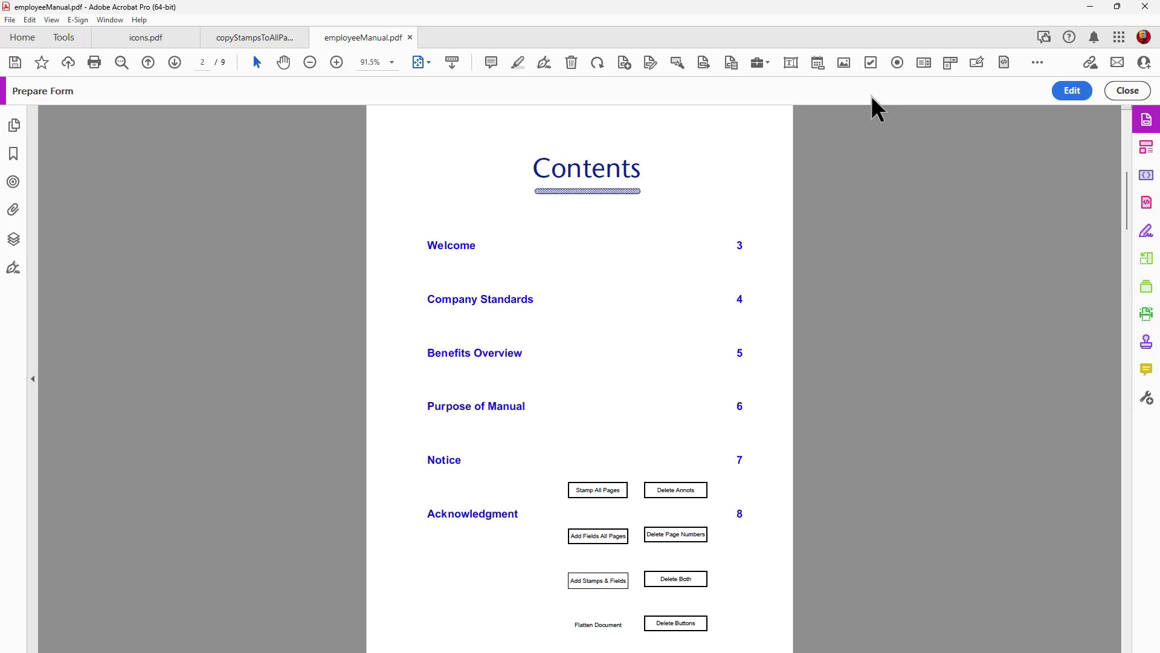
- Place the anchor stamp from Set 2 in the lower-right corner of the Contents page and shrink it
left_click(1146, 341)
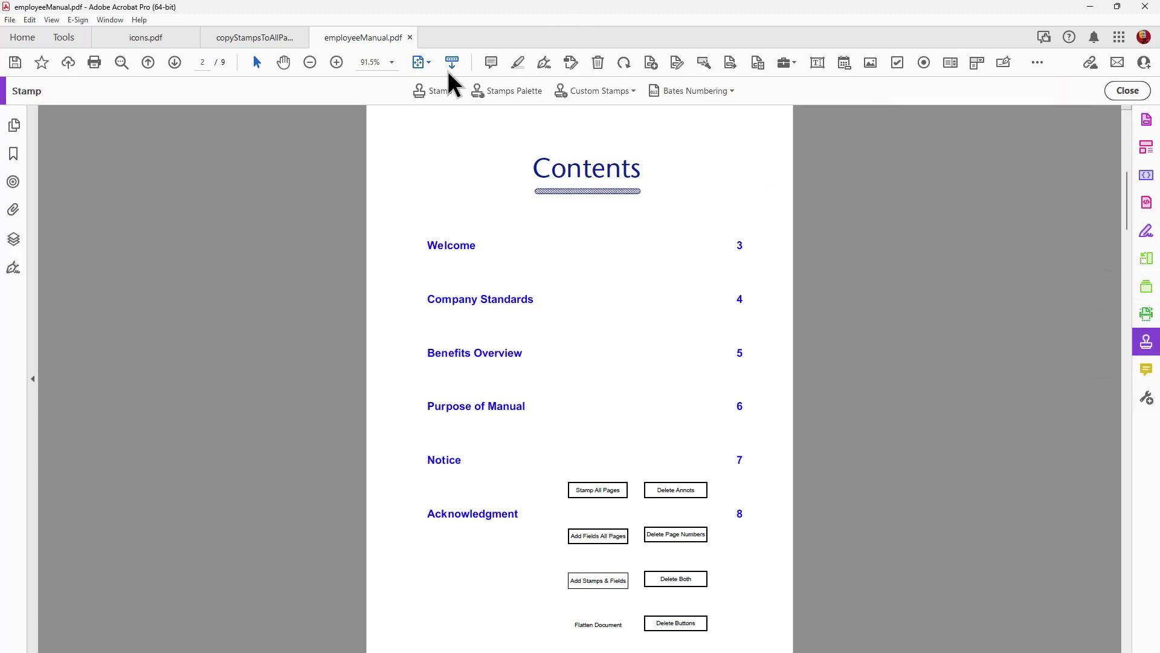
left_click(446, 94)
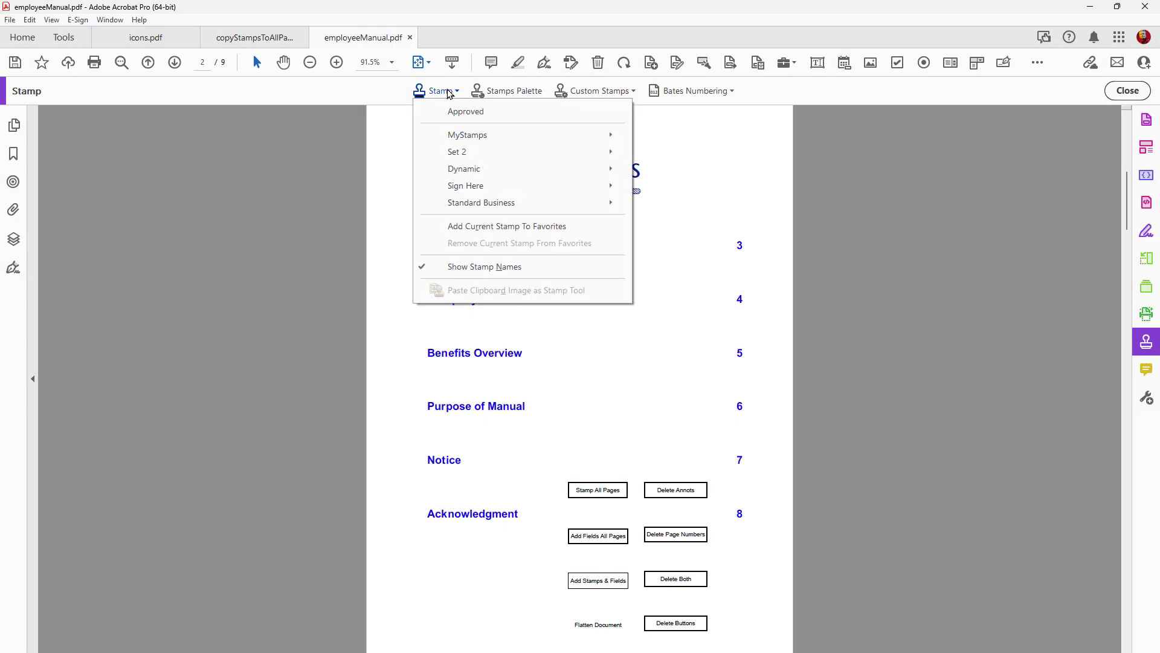
mouse_move(466, 157)
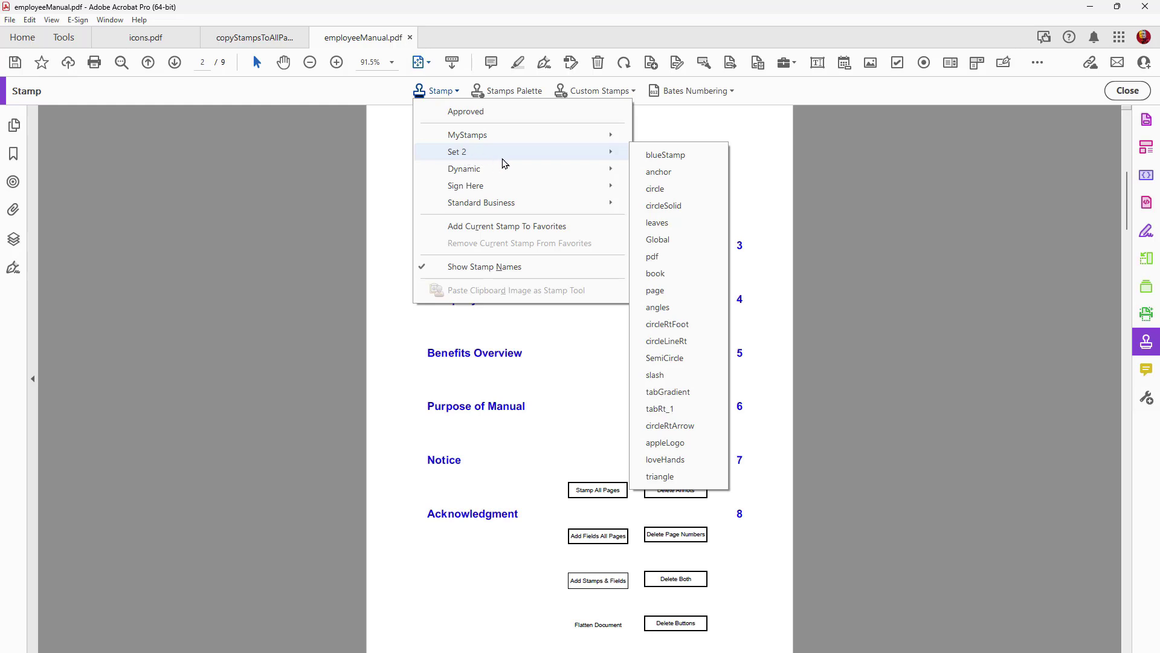
left_click(668, 175)
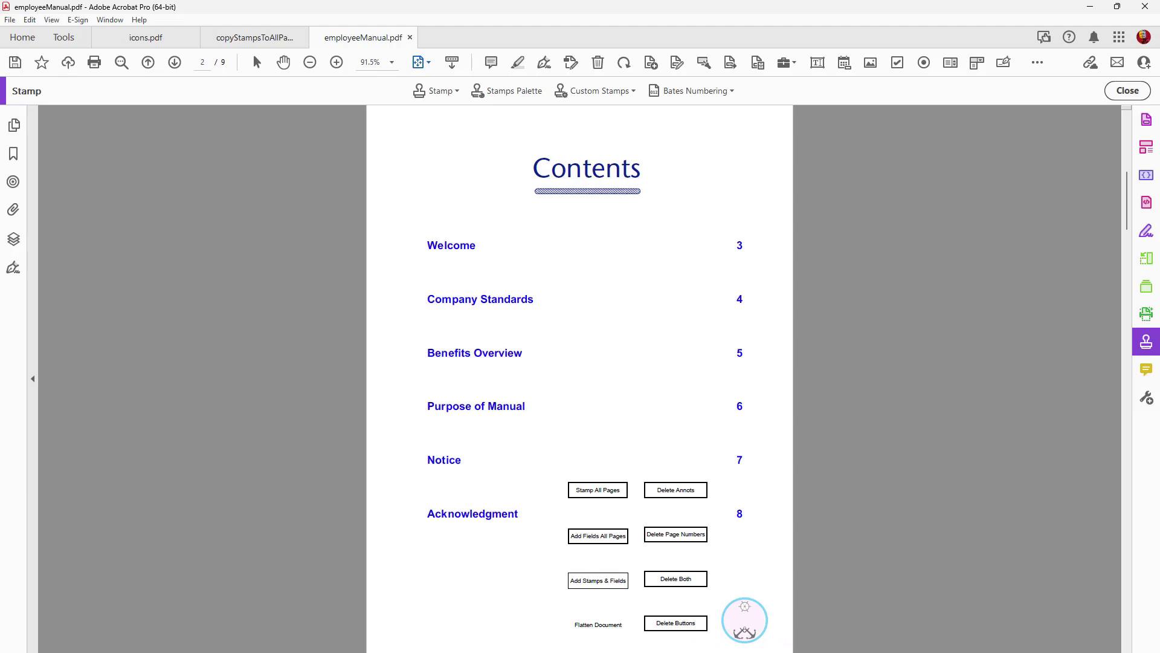
left_click(744, 620)
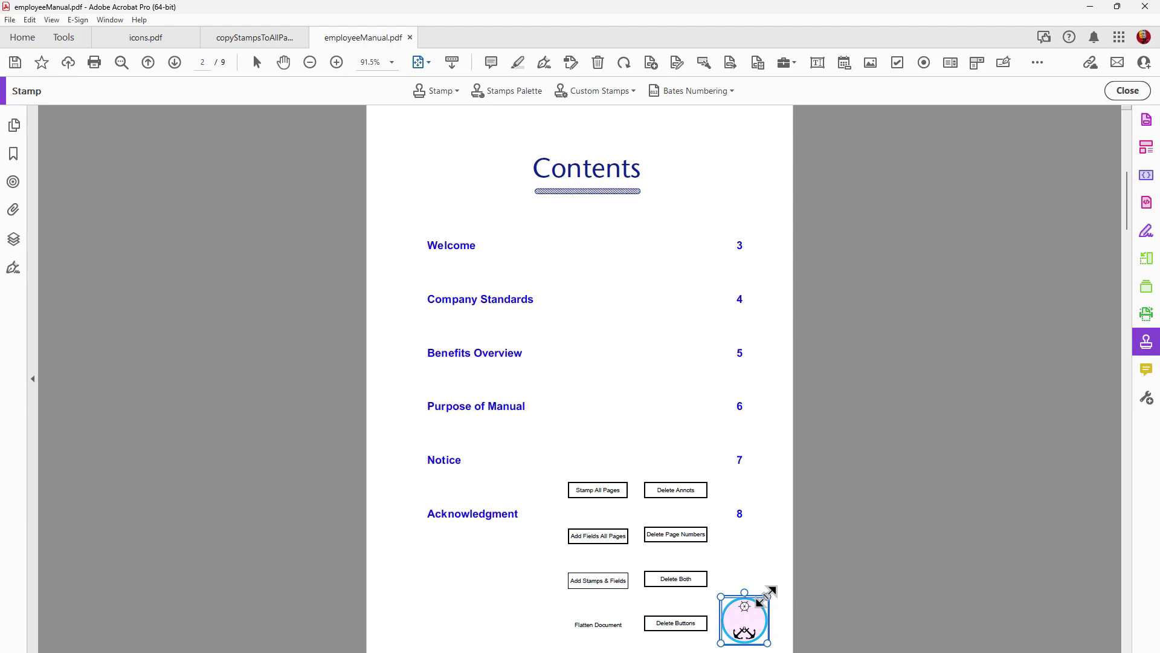
left_click_drag(766, 595, 754, 638)
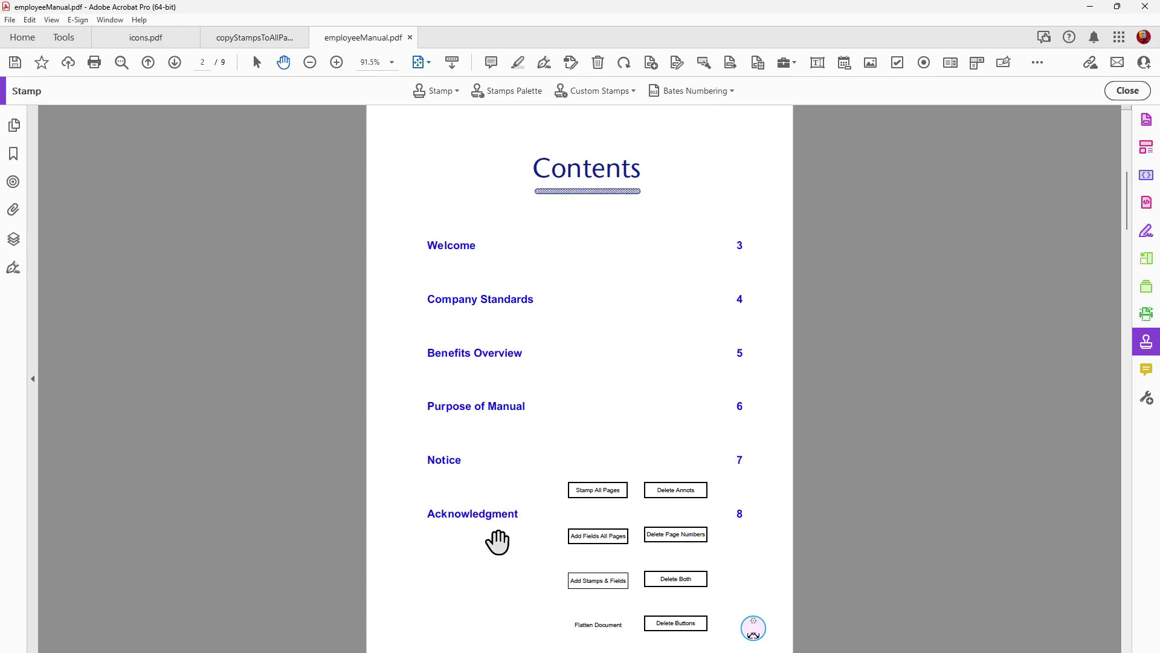
- Show the page thumbnails, run Add Stamps & Fields on the Contents page, and check the following pages before returning to page 2
left_click(12, 125)
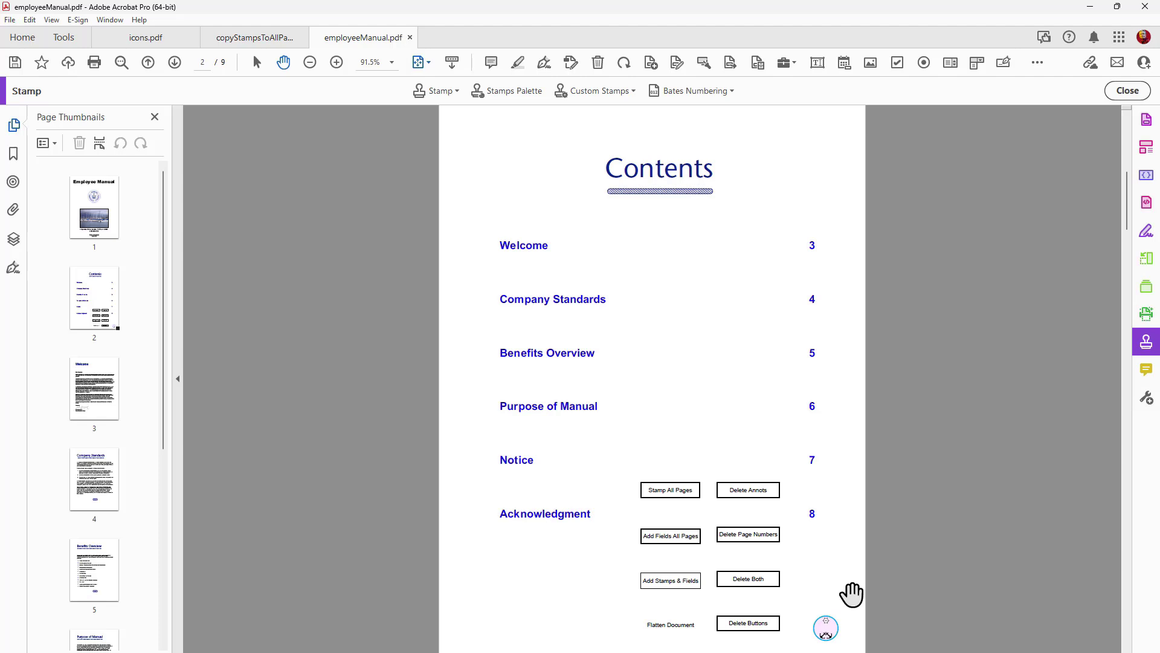
left_click(671, 582)
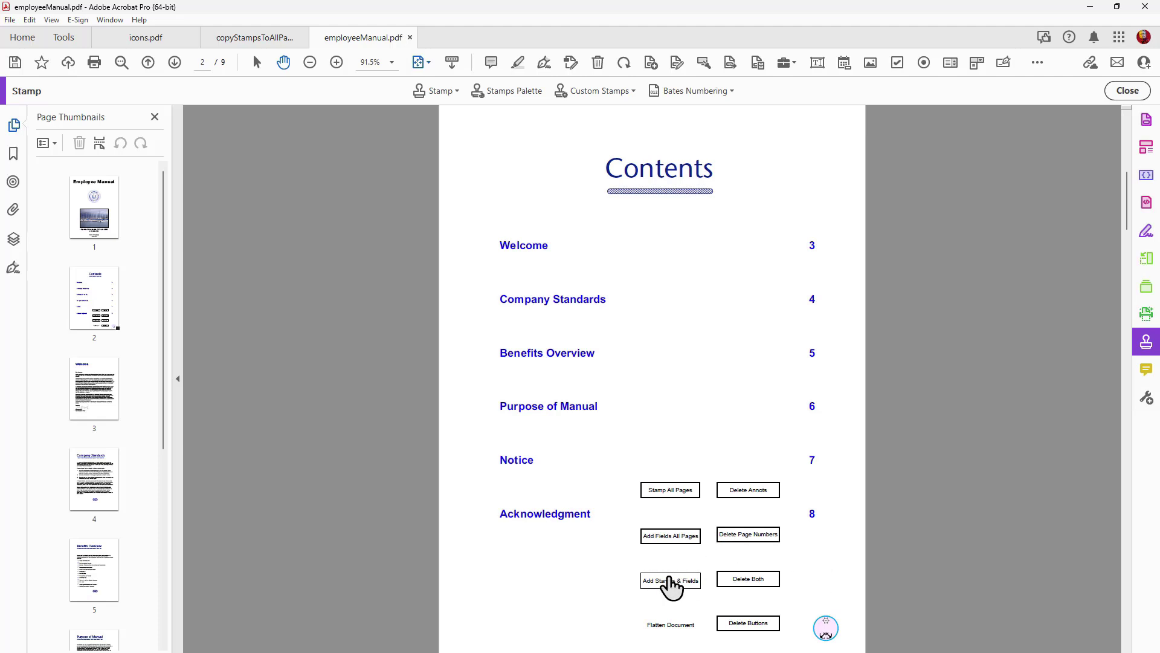
left_click(672, 585)
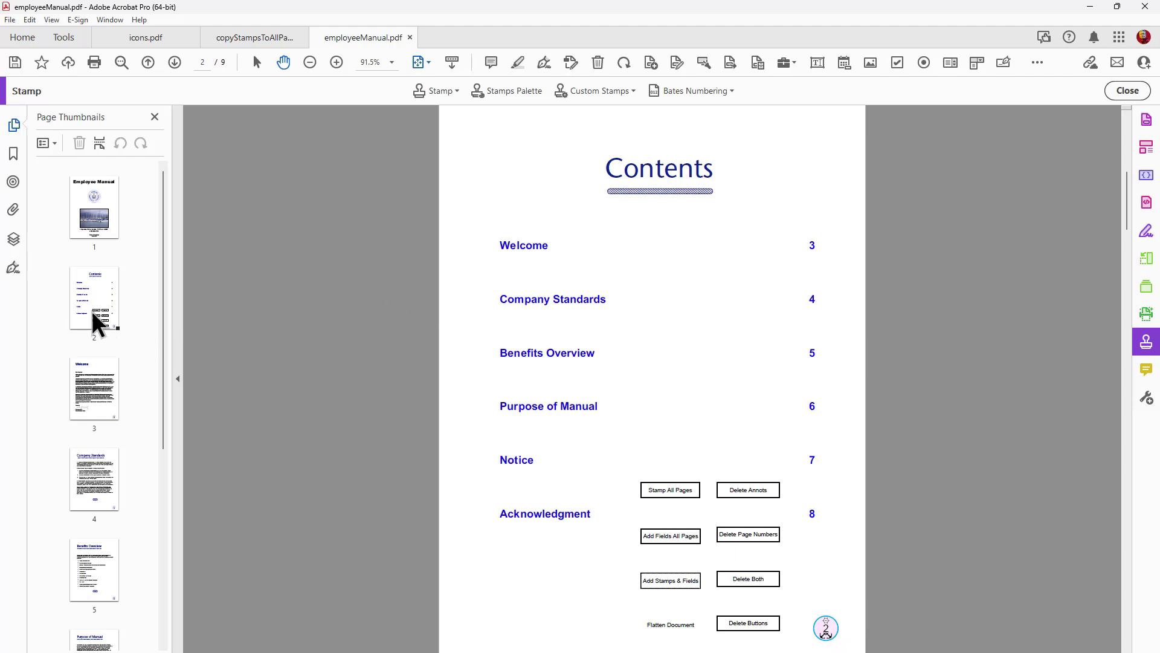
left_click(93, 393)
left_click(95, 477)
left_click(90, 399)
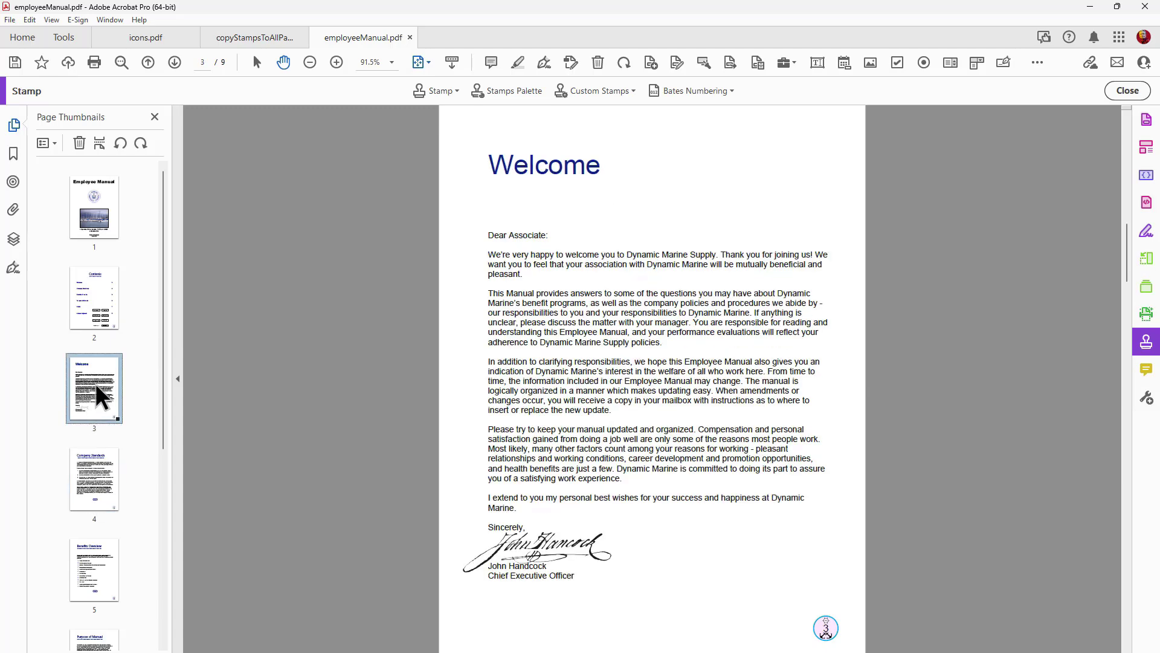
left_click(93, 272)
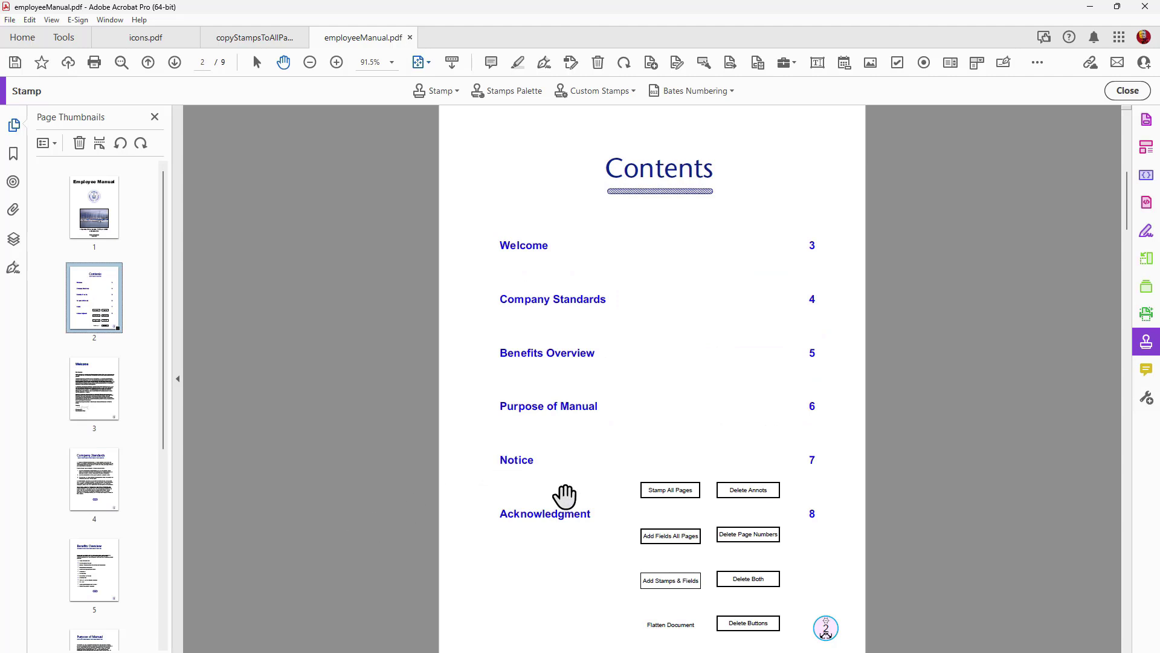
- Remove the page-number fields with the Delete Page Numbers button, check page 3 and return to the Contents page
left_click(757, 535)
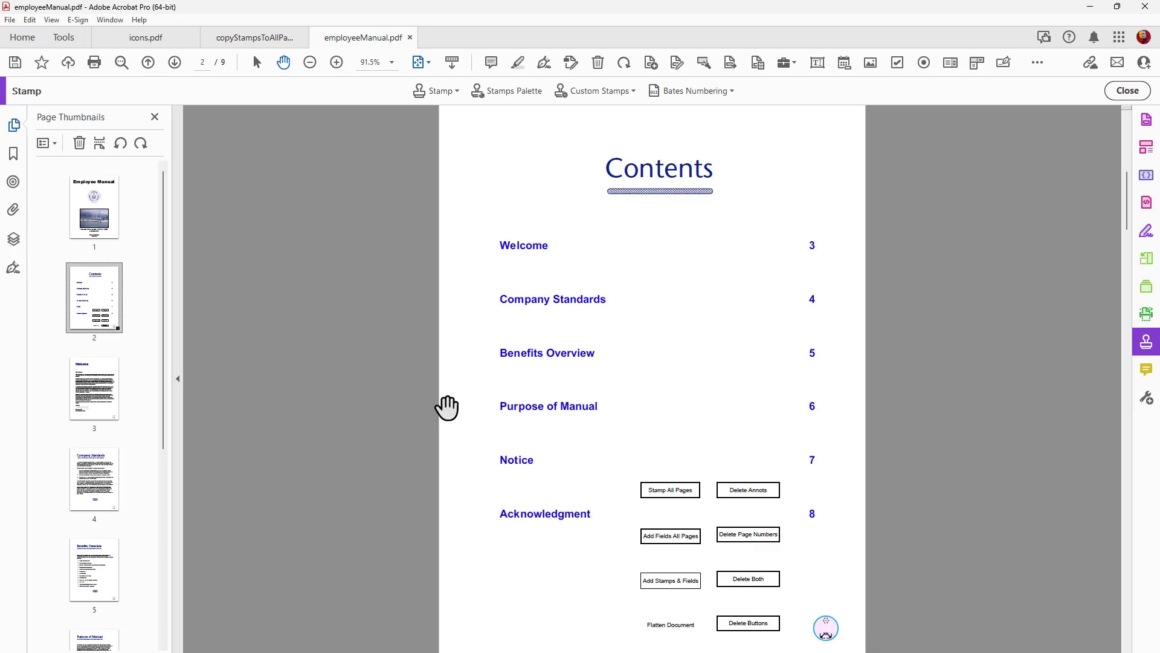
left_click(95, 397)
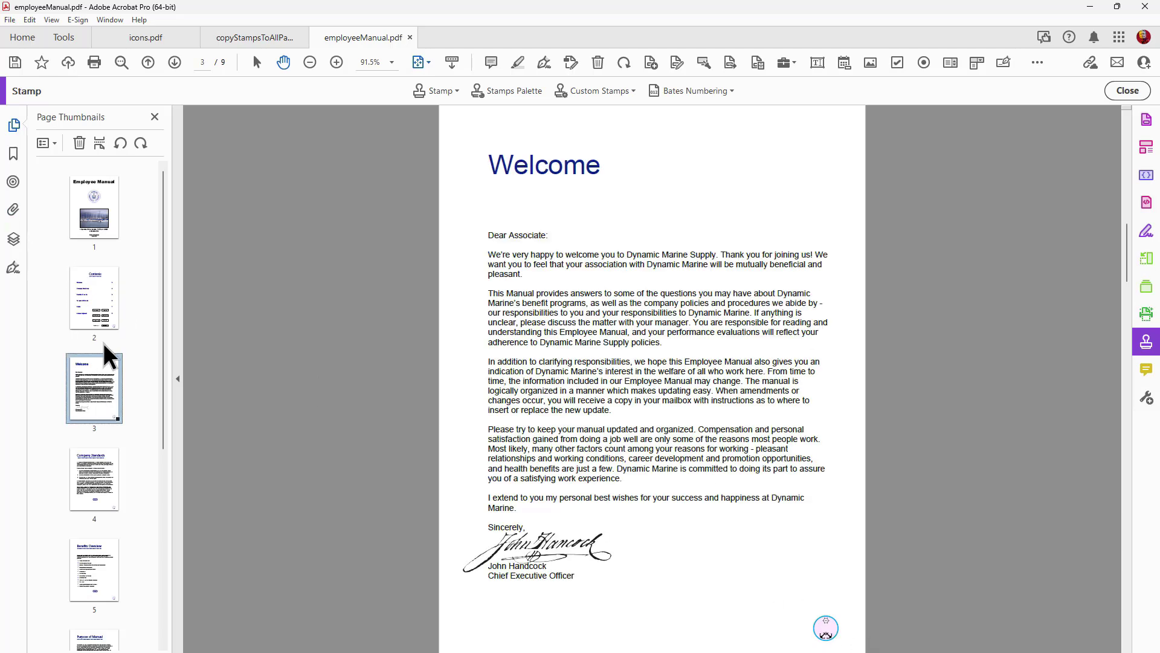
left_click(115, 288)
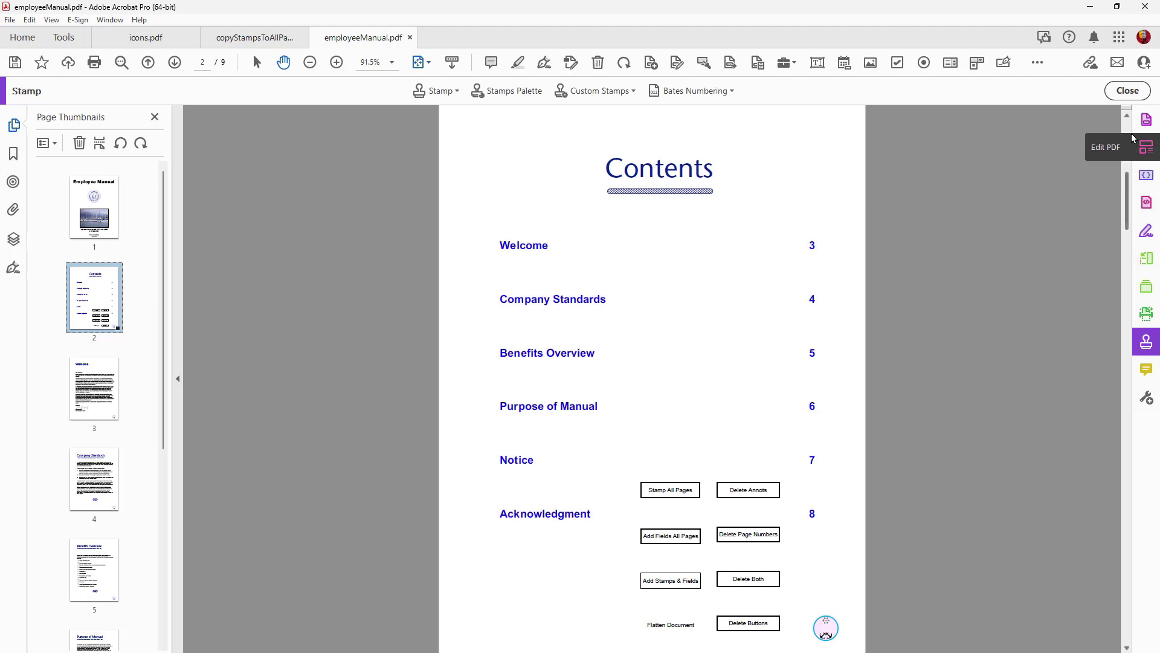
- Open the form for editing and open the Mouse Up JavaScript of the Add Fields All Pages button
left_click(1148, 120)
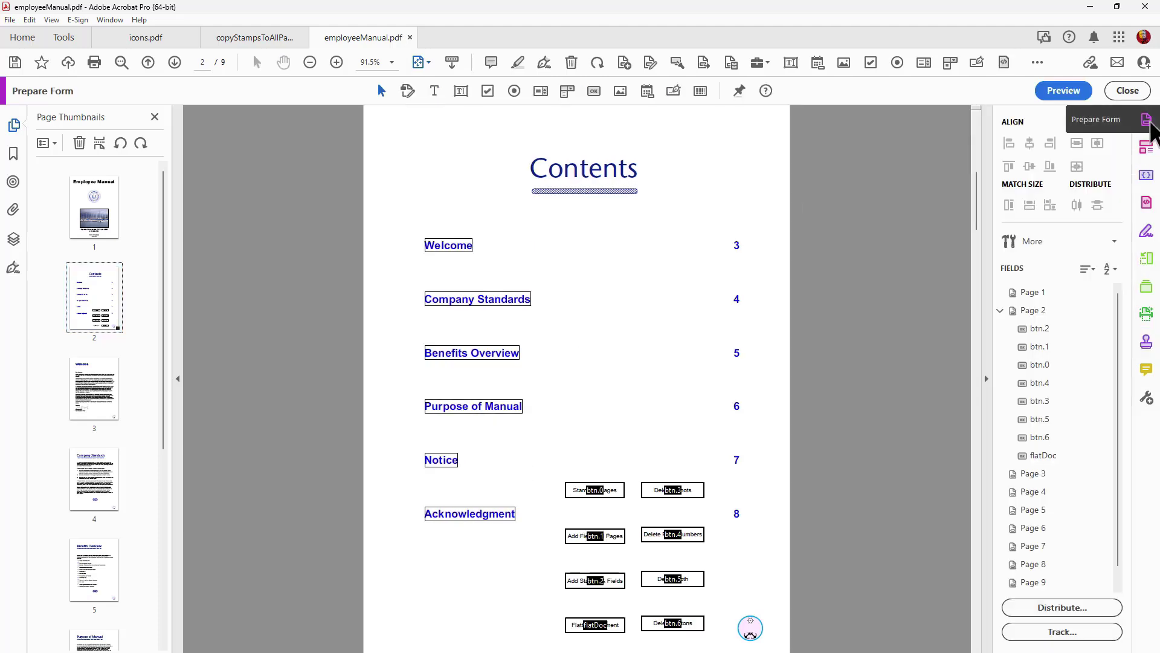
left_click(598, 537)
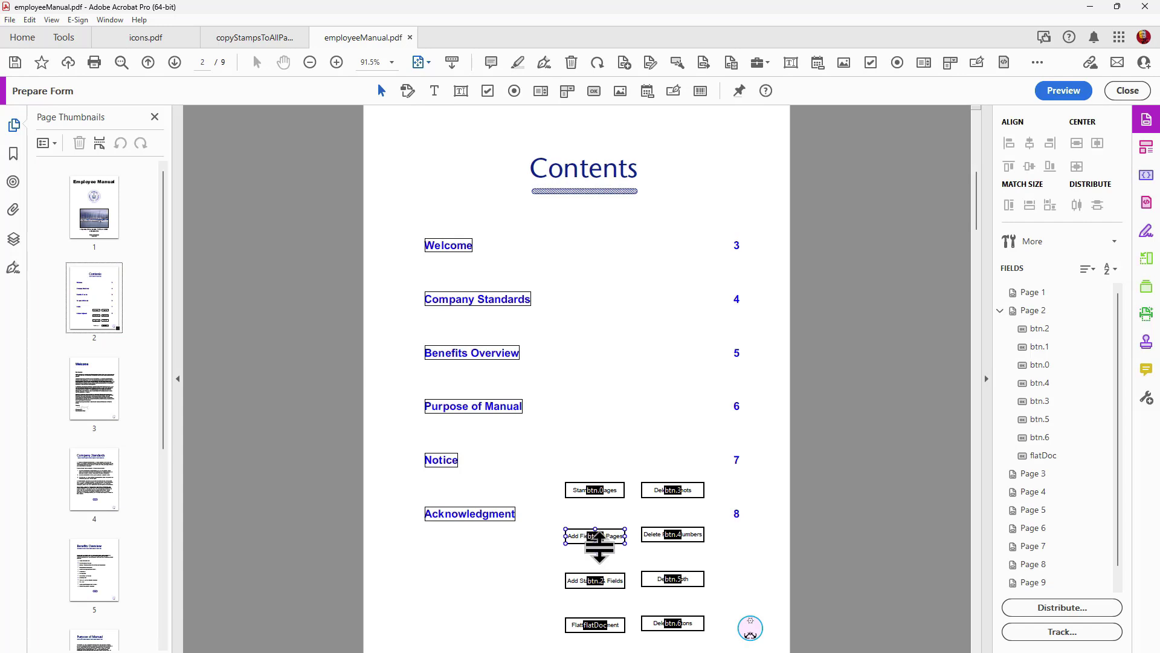
left_click(602, 581)
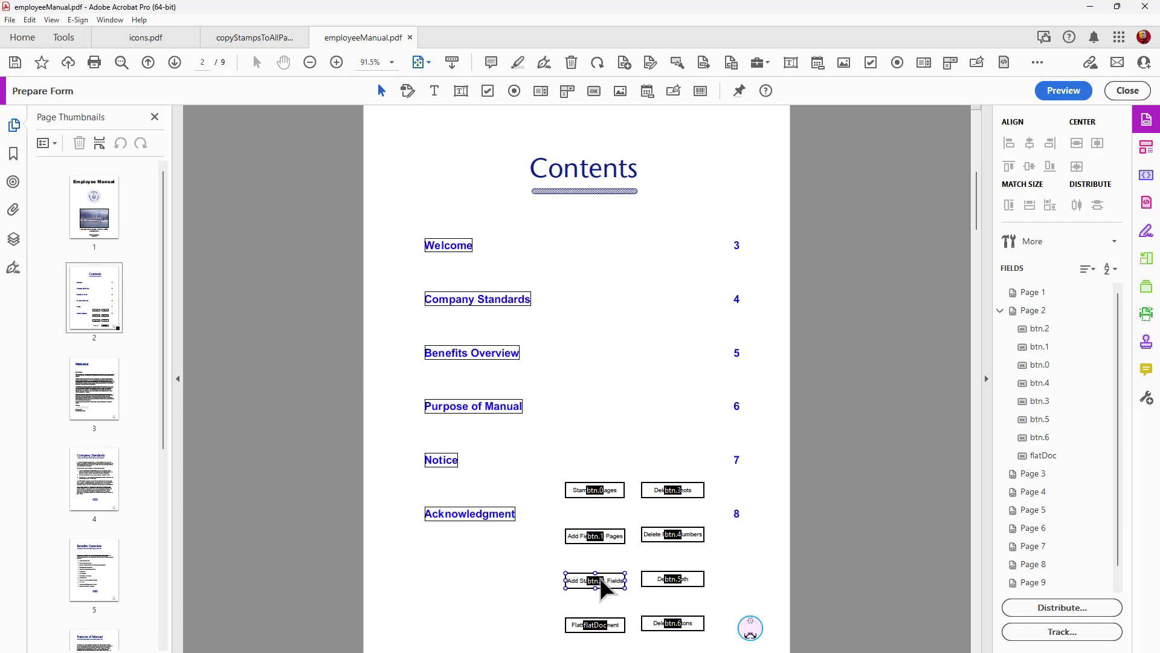
left_click(606, 536)
double_click(608, 538)
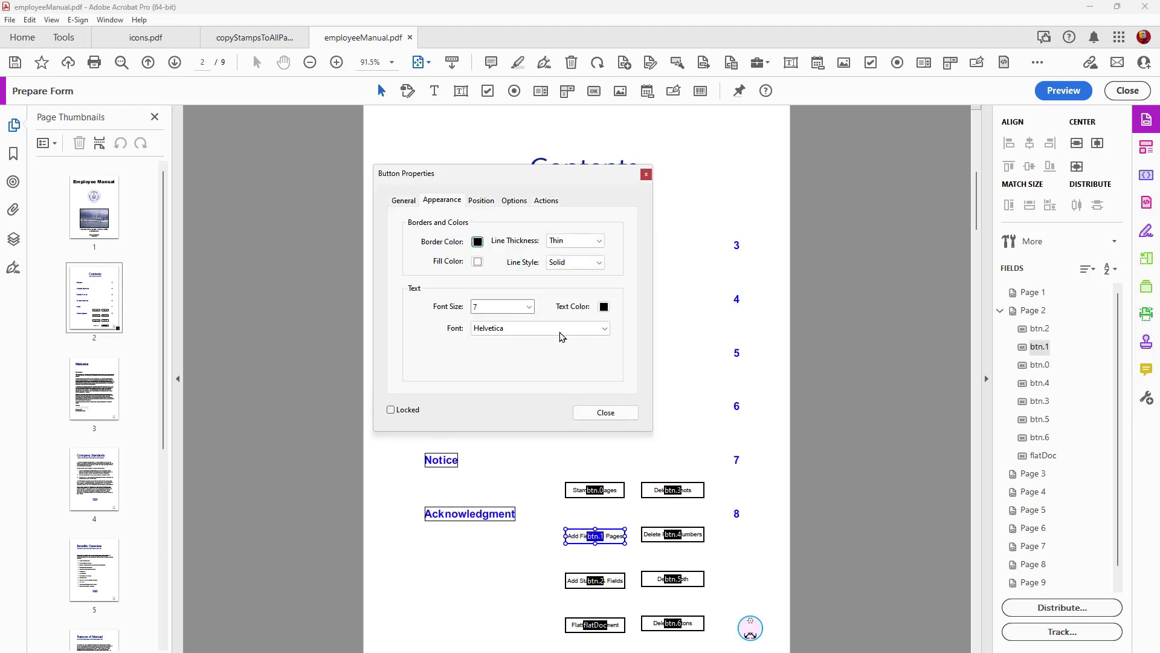
left_click(543, 204)
left_click(445, 349)
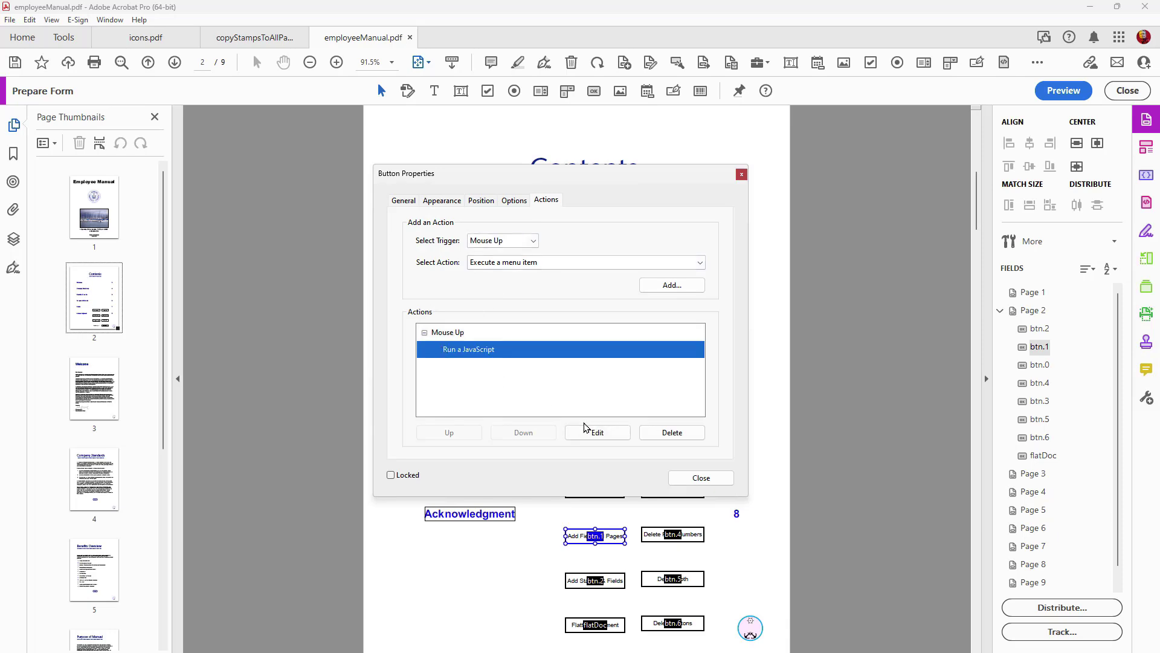
left_click(592, 433)
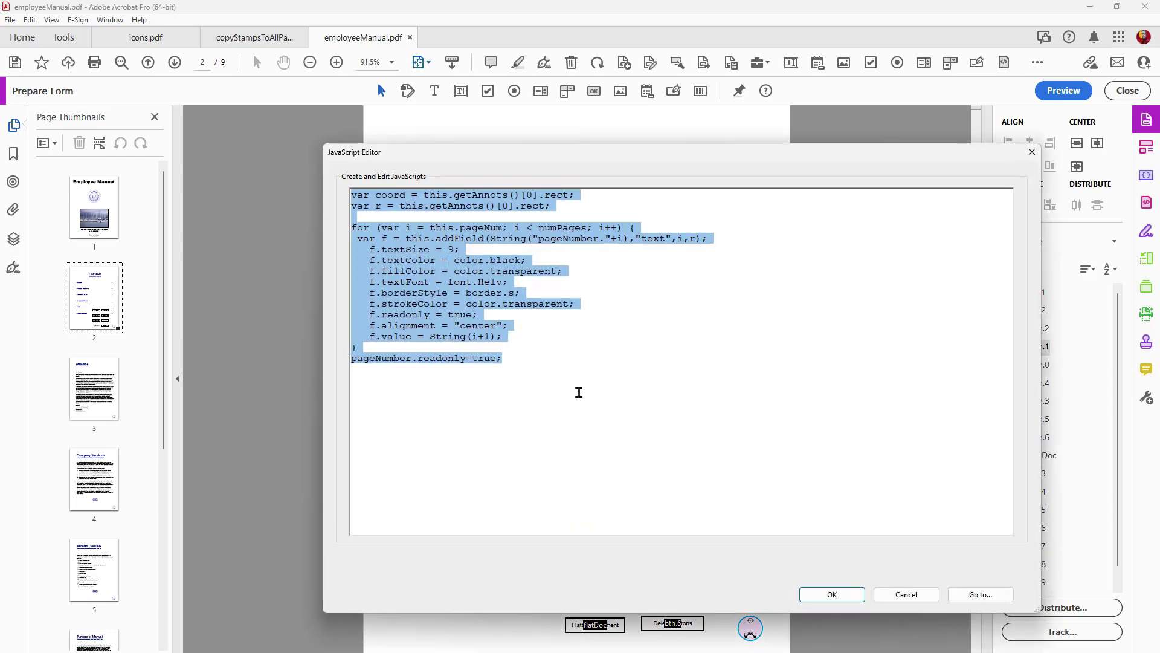
- Set f.textSize to 6 in the page-number field script, save the script and close the button's properties
left_click(492, 240)
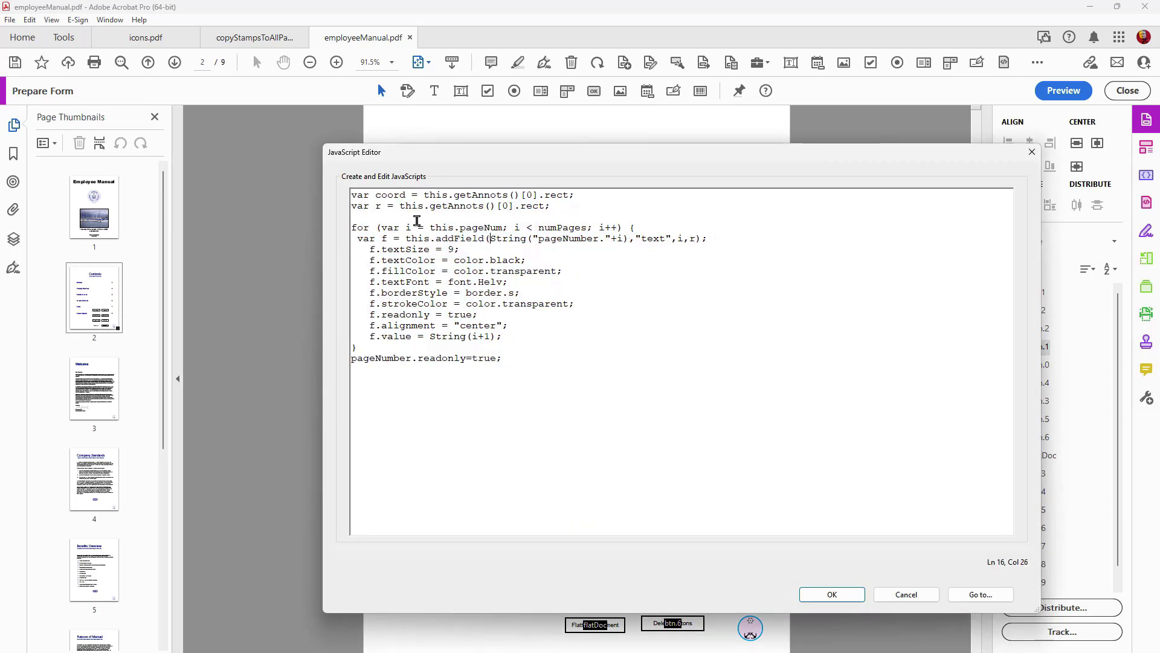
left_click_drag(355, 230, 341, 343)
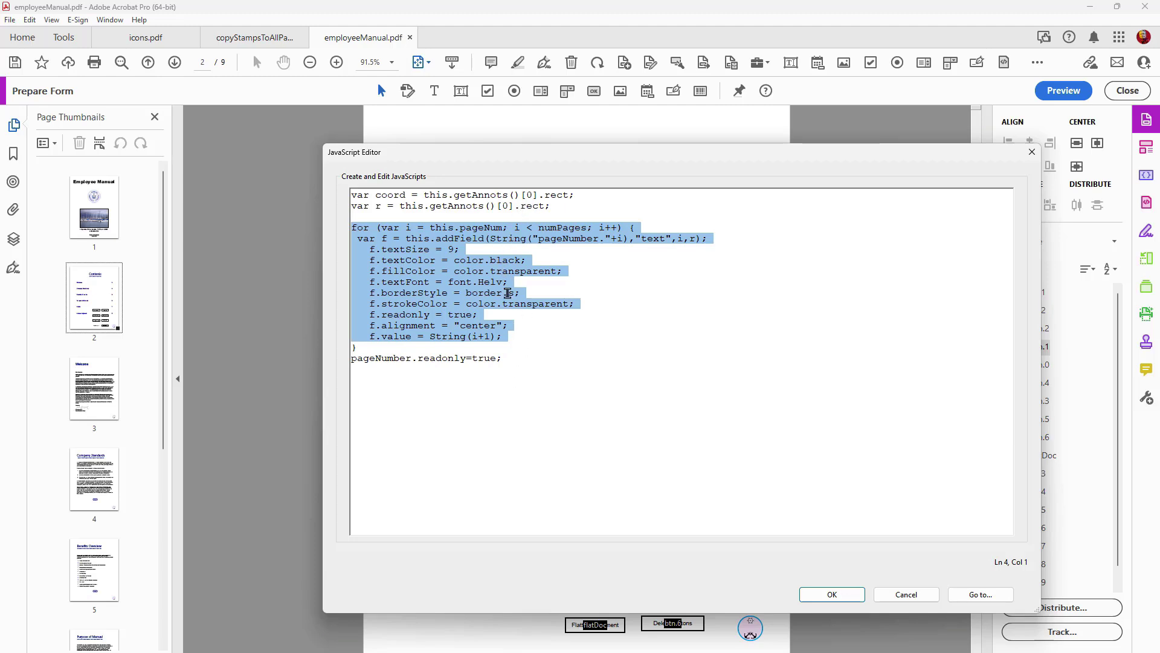
left_click(436, 259)
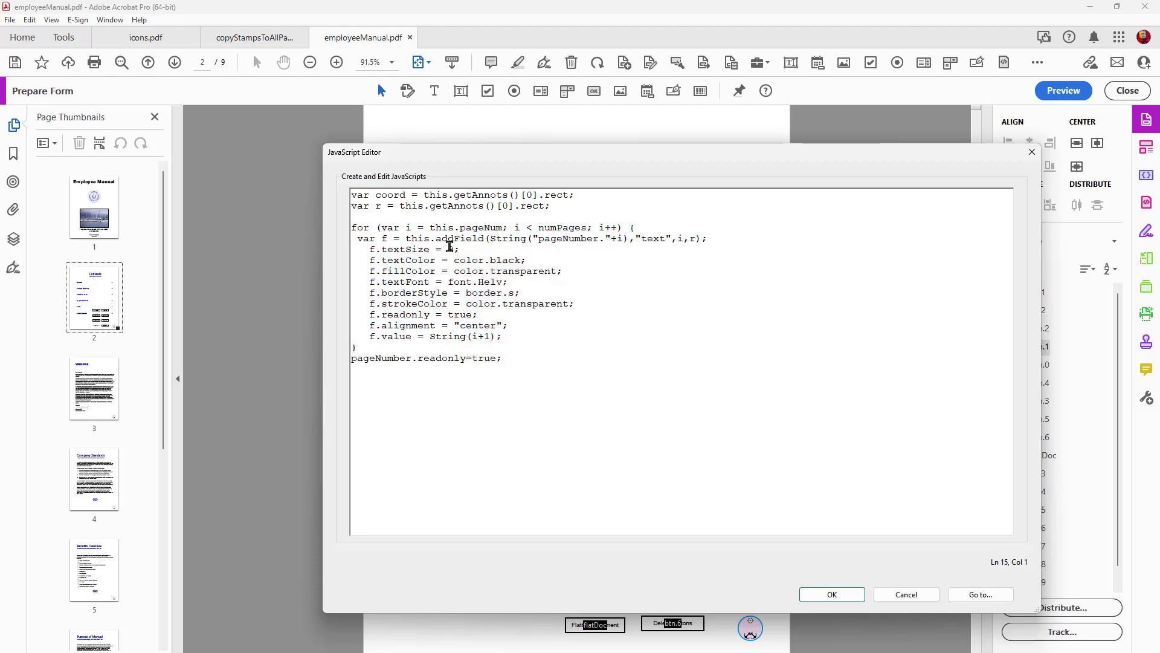
double_click(450, 247)
type("6")
left_click(837, 597)
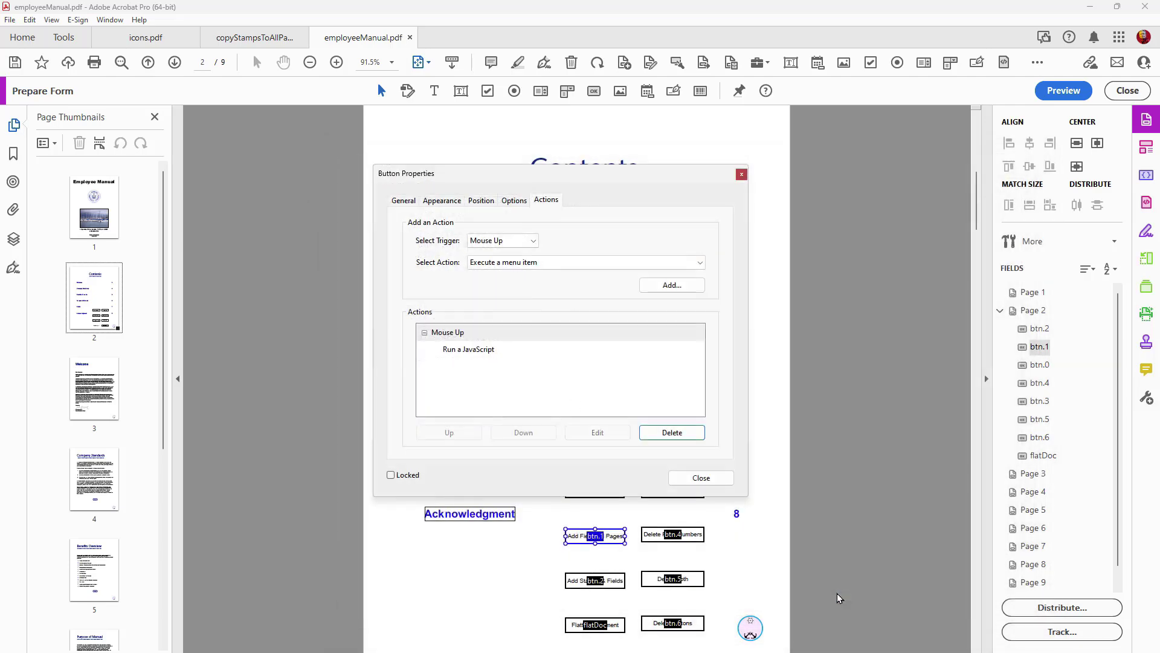
left_click(702, 478)
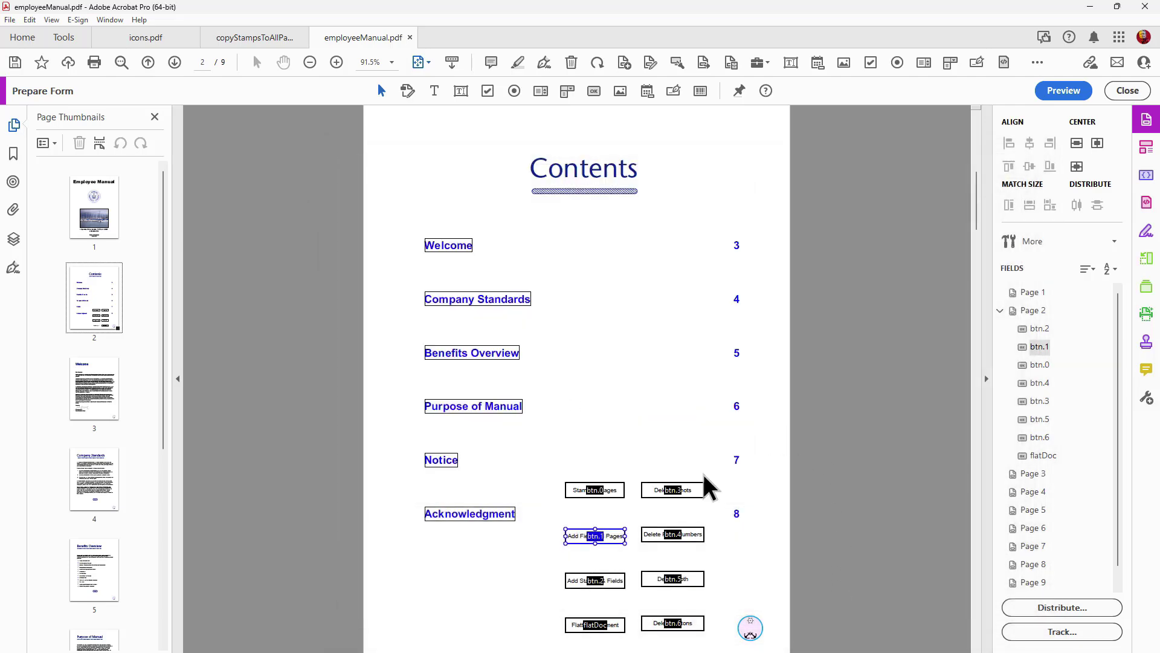
- Preview the form, run Add Fields All Pages, and inspect the page number inside the Contents page's anchor stamp at high magnification
left_click(1070, 92)
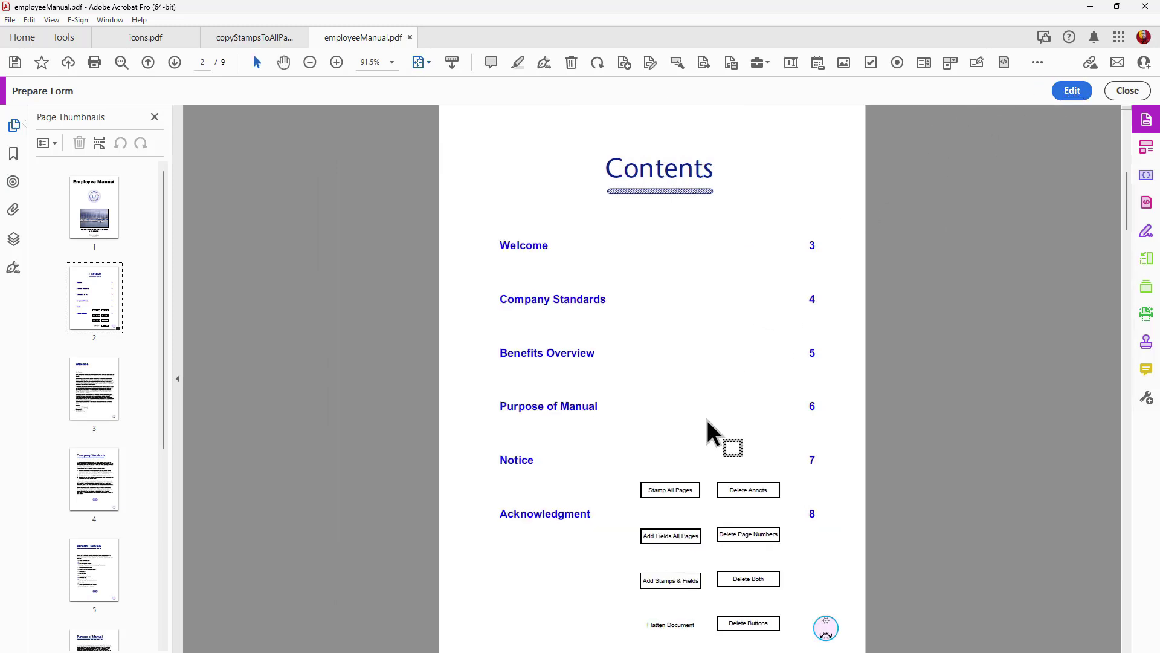
left_click(674, 550)
key("ctrl+equal")
key("ctrl+equal")
key("ctrl+equal")
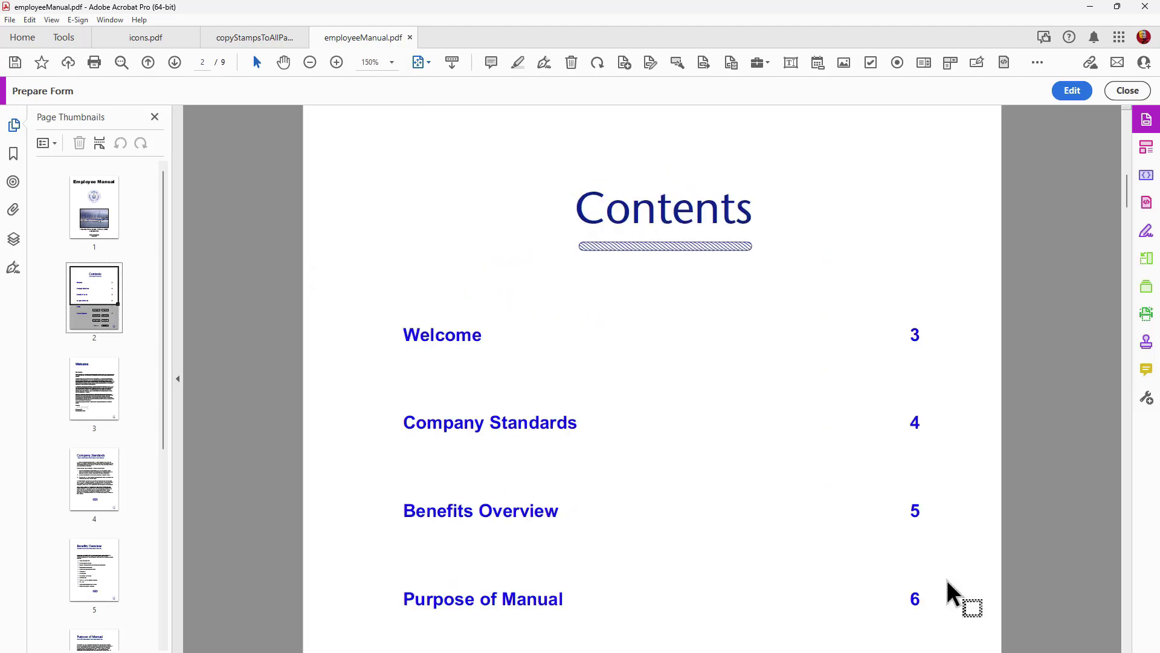
scroll(947, 579, "down", 10)
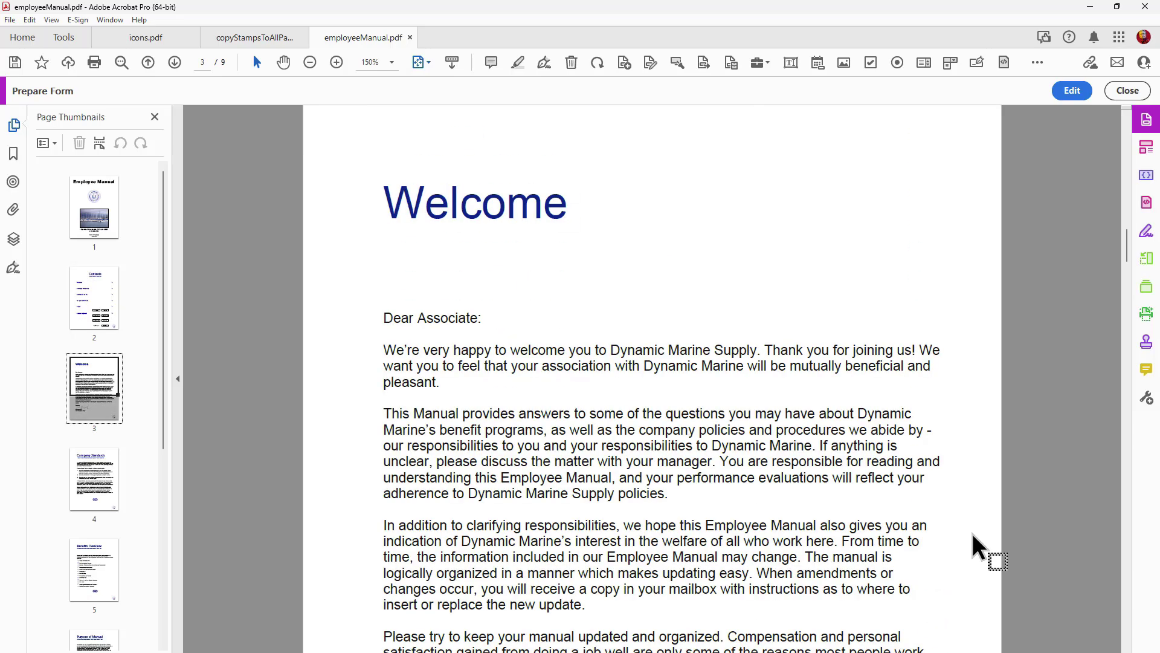
scroll(972, 534, "up", 8)
scroll(972, 533, "down", 2)
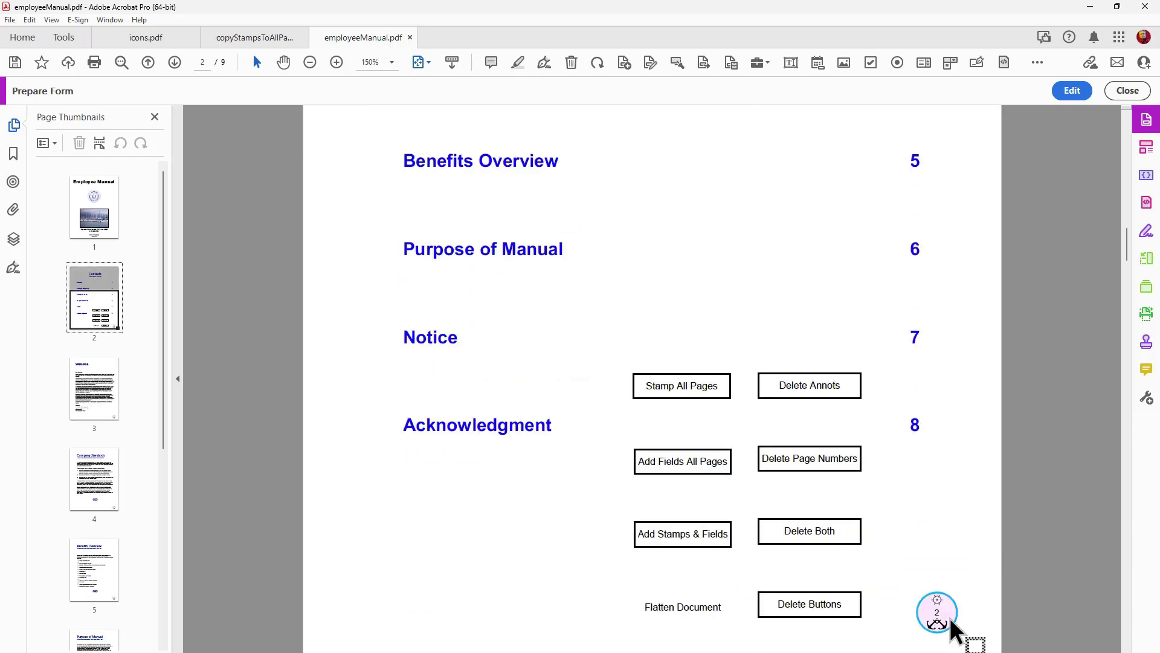
scroll(950, 629, "up", 2)
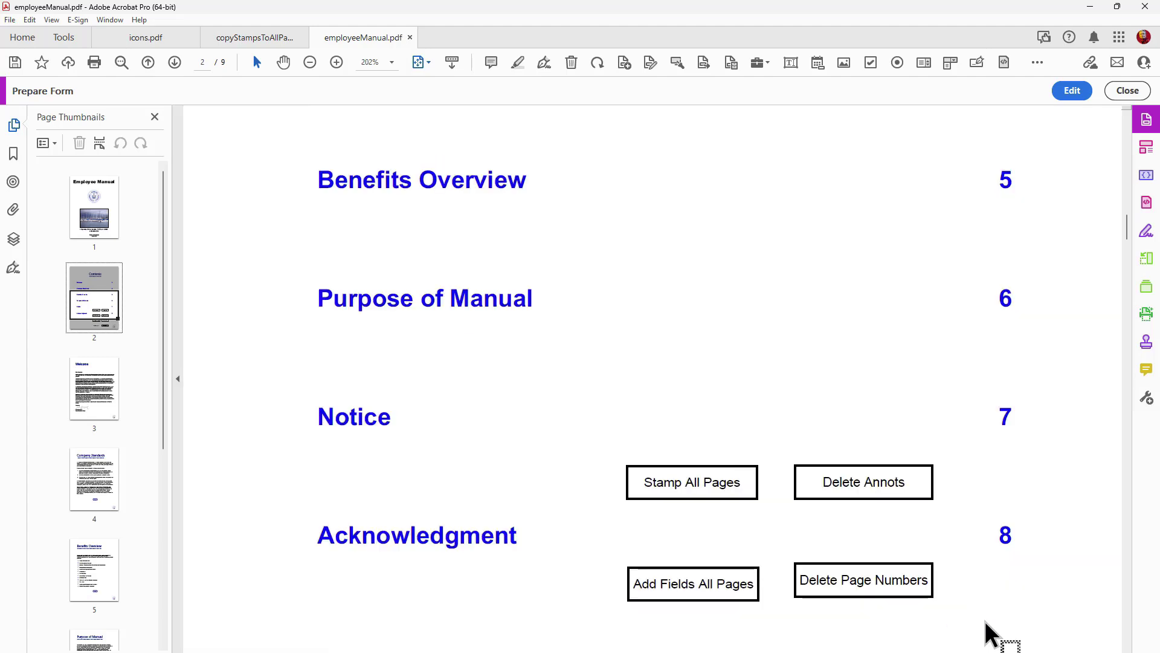
scroll(987, 632, "down", 5)
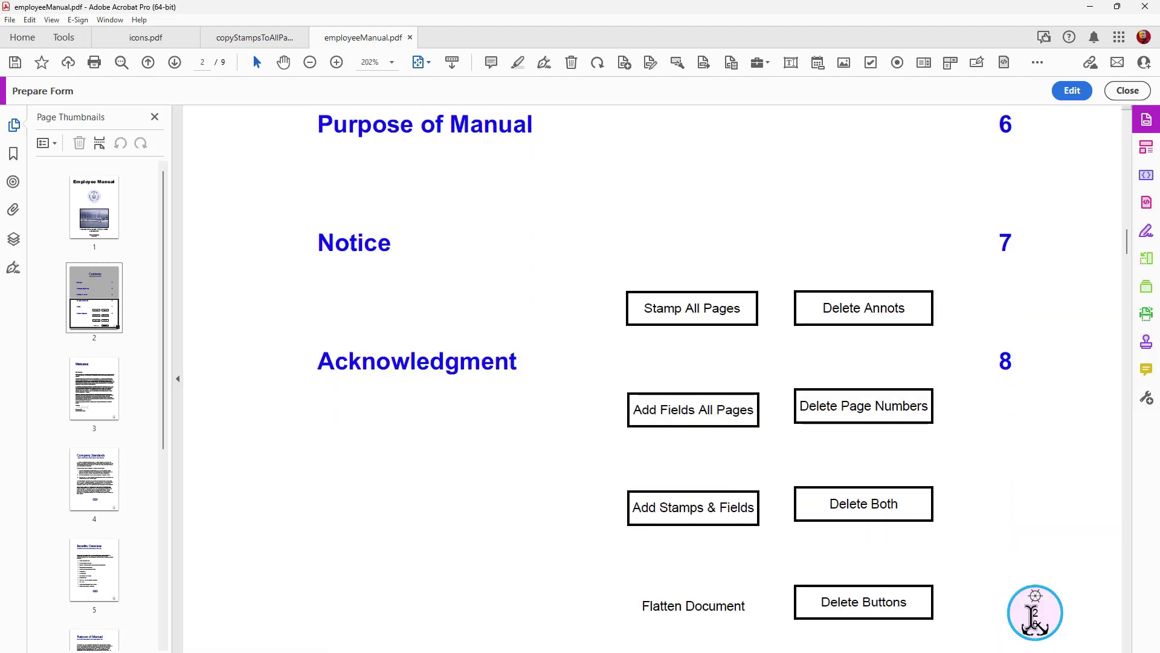
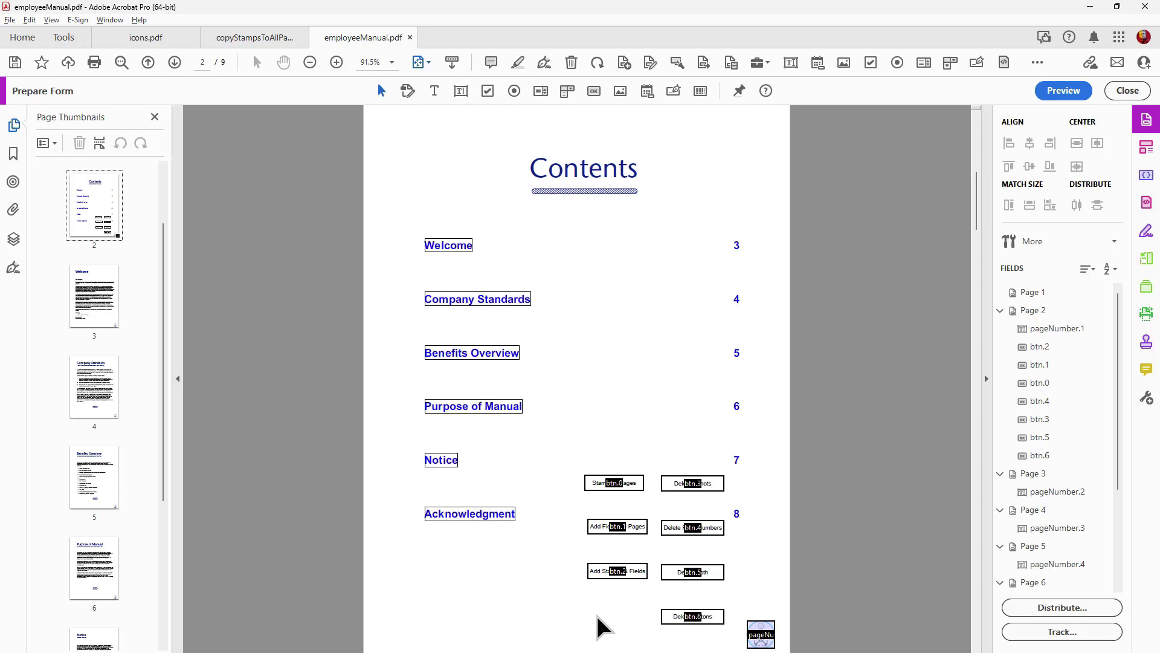
- Preview the form, remove all form buttons with Delete Buttons, and check the numbered stamps on pages 1 to 5
left_click(1067, 84)
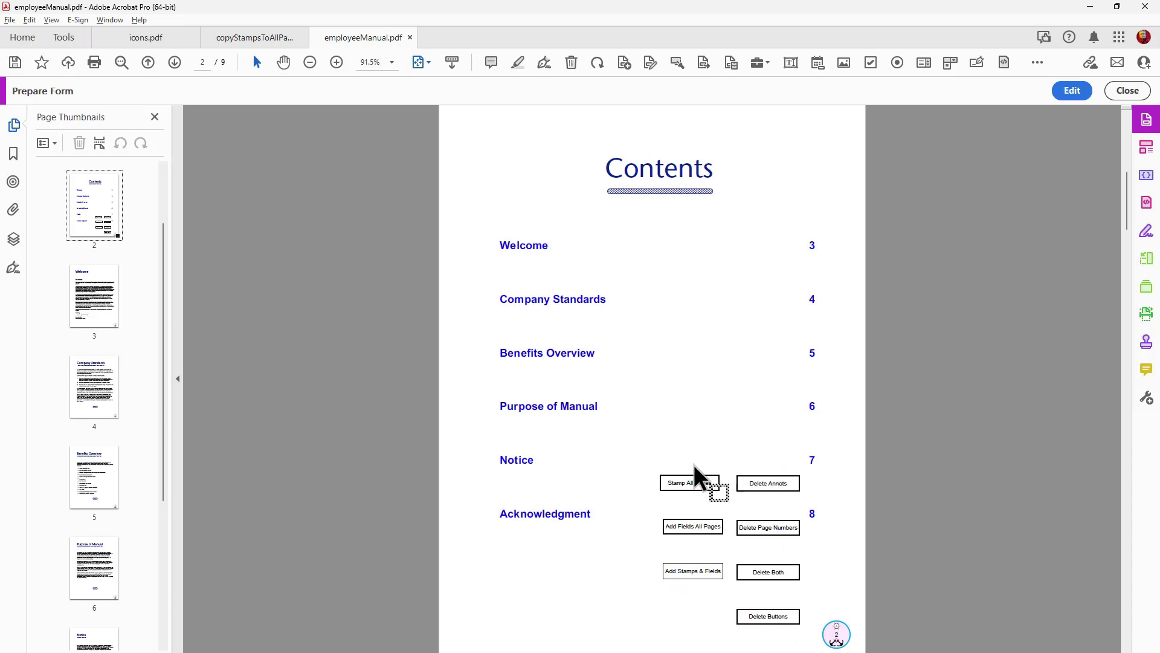
left_click(777, 626)
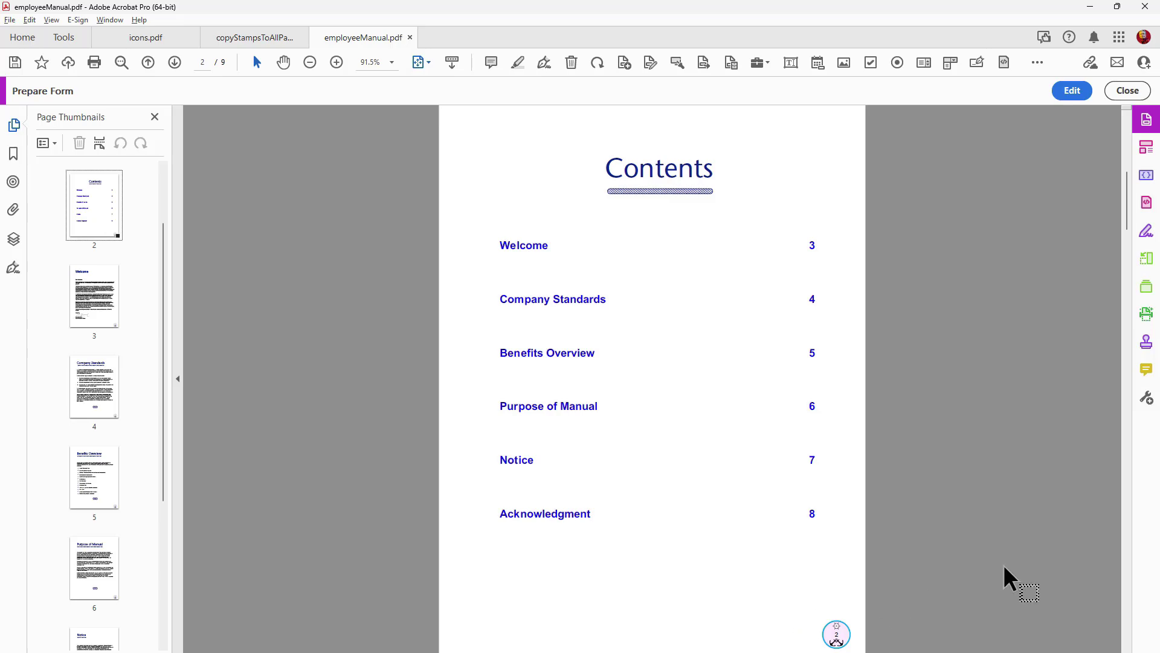
key("Right")
key("Right")
key("Right")
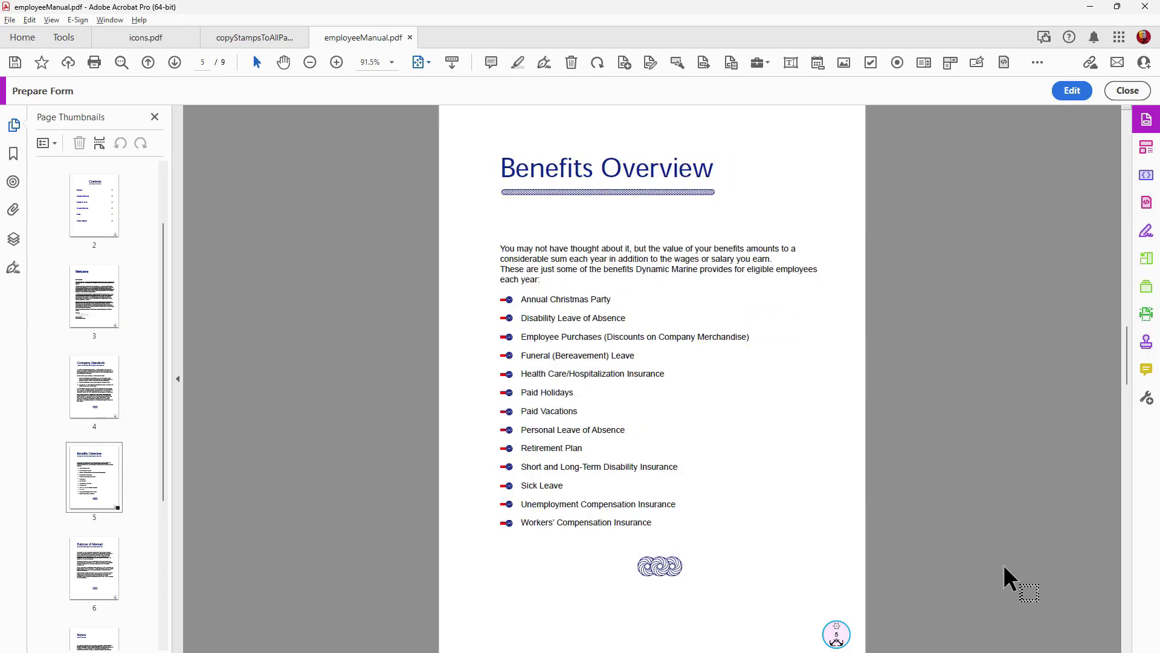
key("Left")
key("Left")
key("Left")
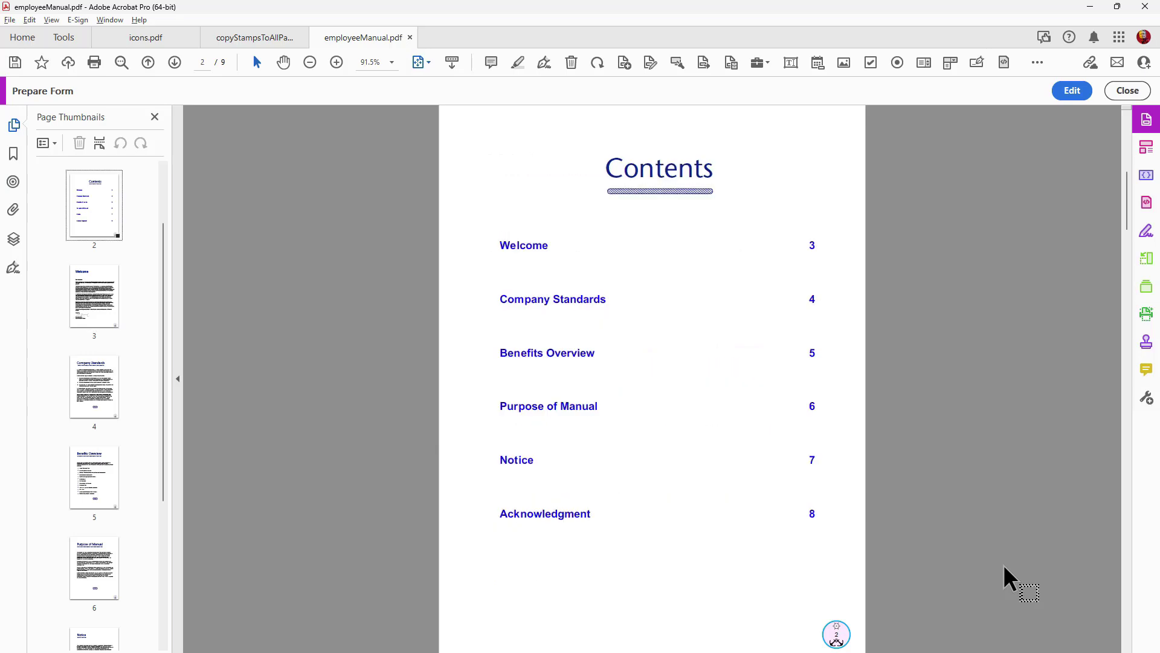
key("Left")
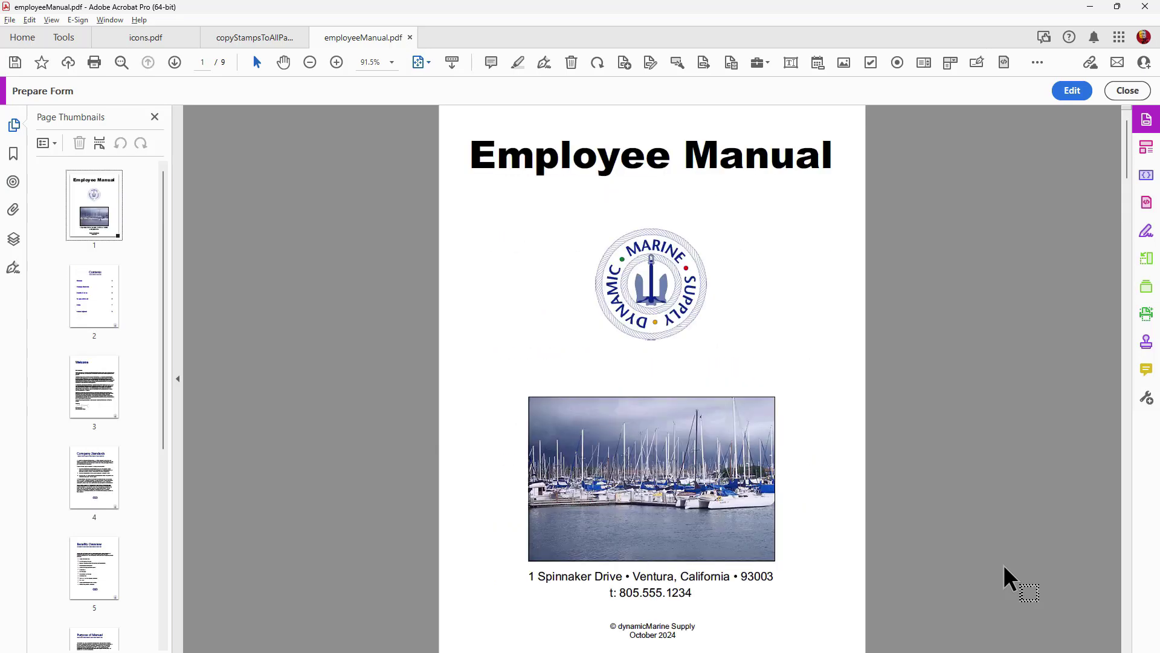
key("Right")
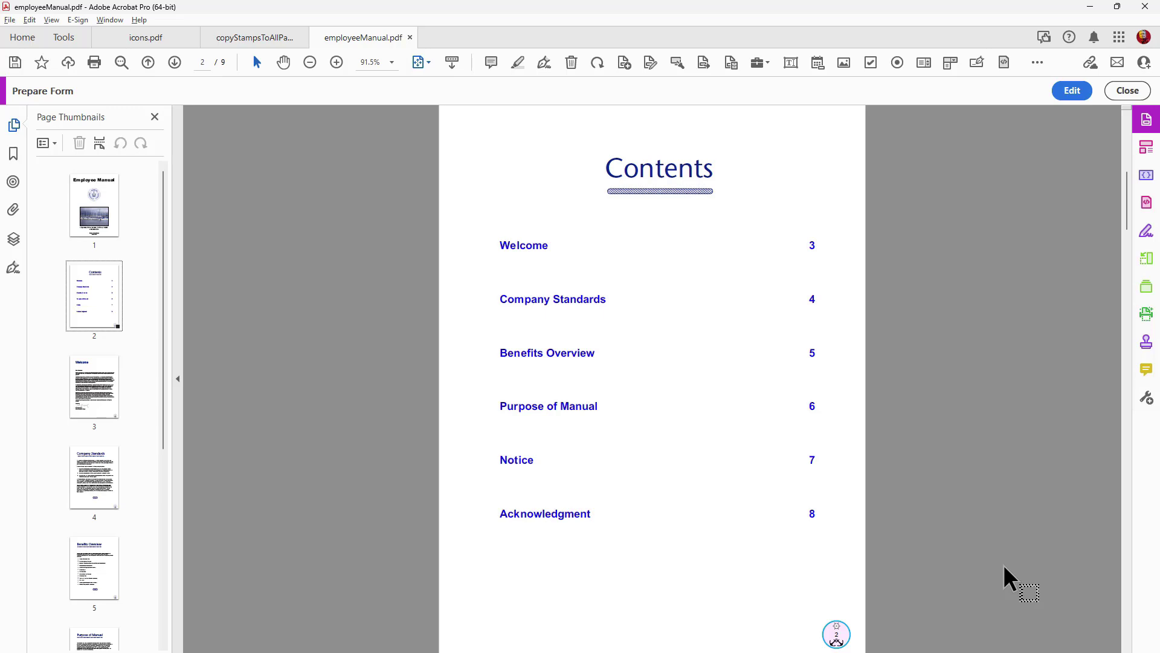
- Review the form buttons in copyStampsToAllPages.pdf and the custom stamp options in icons.pdf, and return to the buttons file
left_click(227, 45)
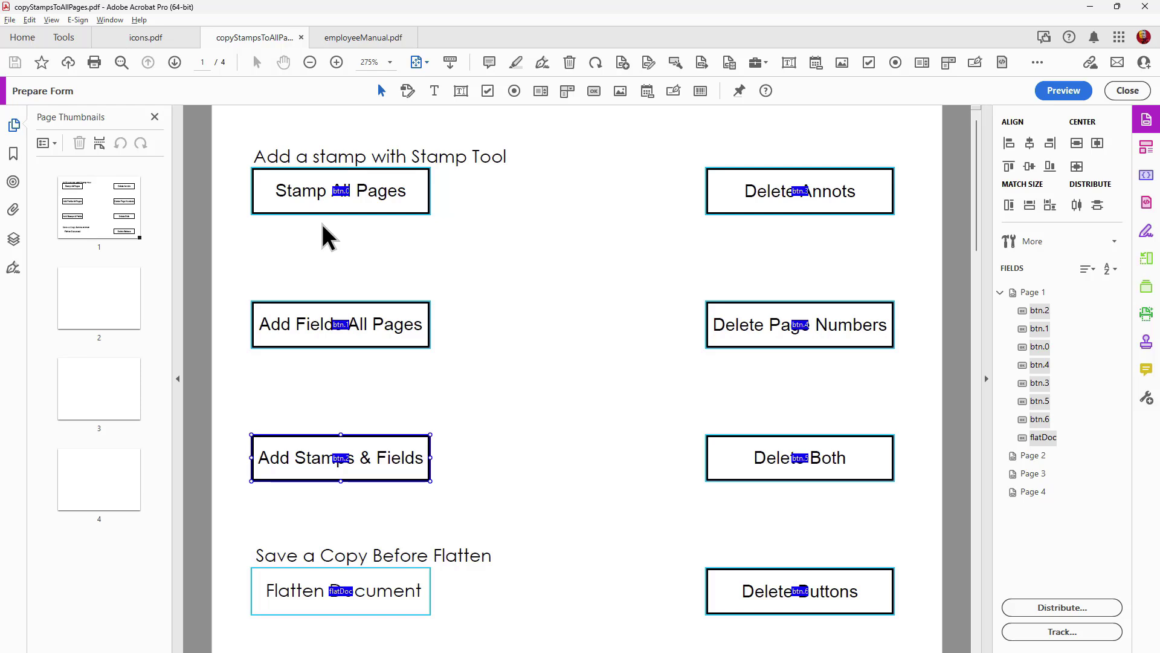
left_click(145, 39)
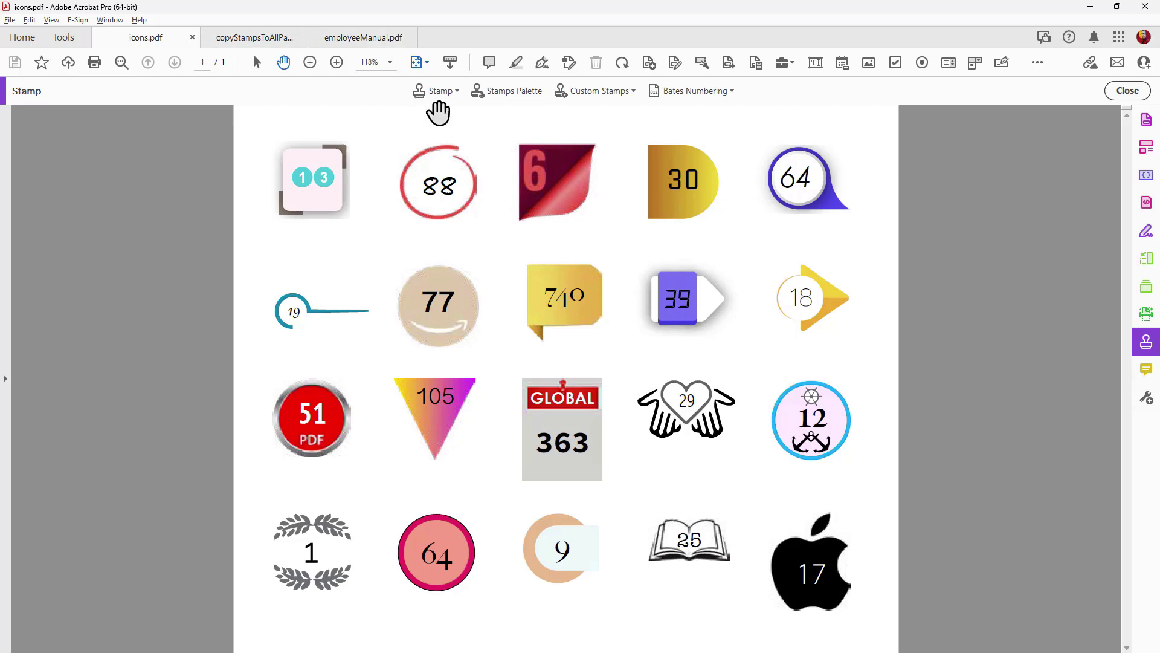
left_click(632, 91)
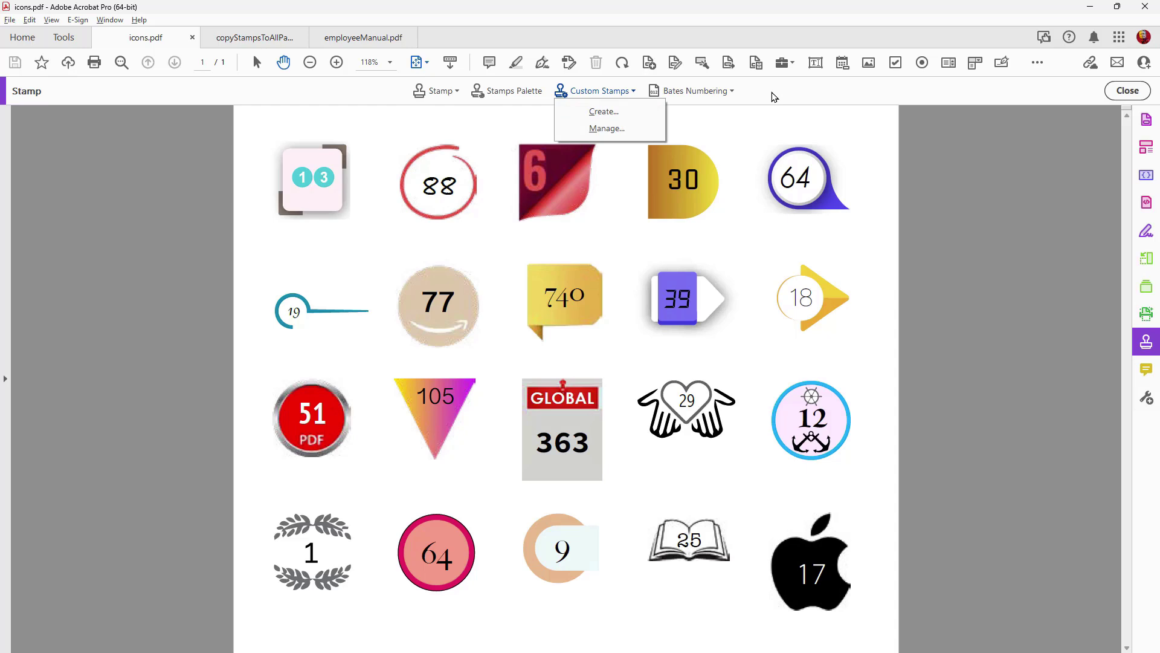
left_click(267, 38)
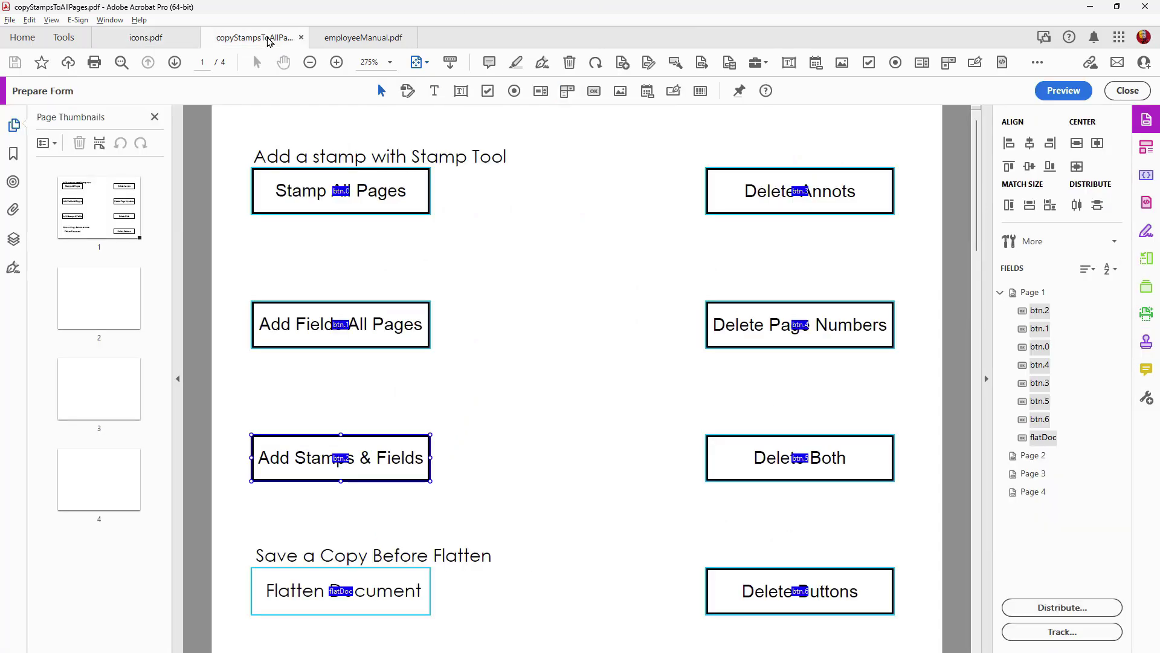